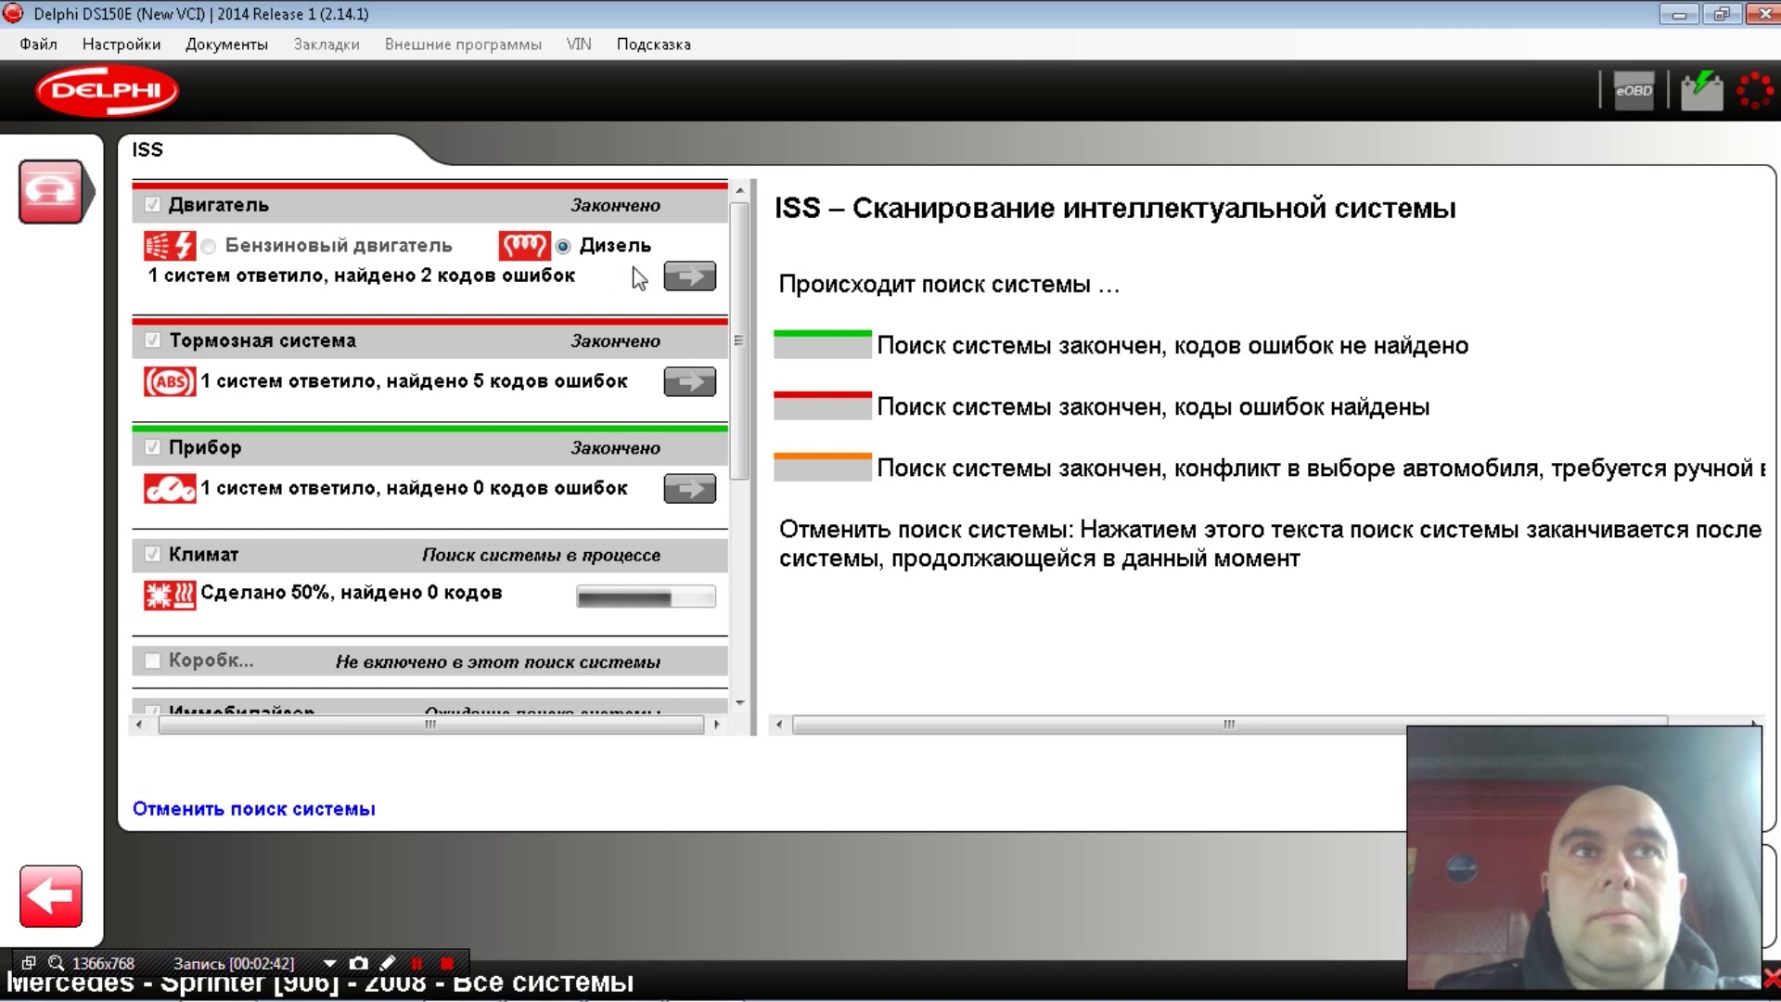
# - Follow the intelligent system scan through the vehicle's systems until it finishes, and acknowledge its completion
pyautogui.scroll(-1, 638, 278)
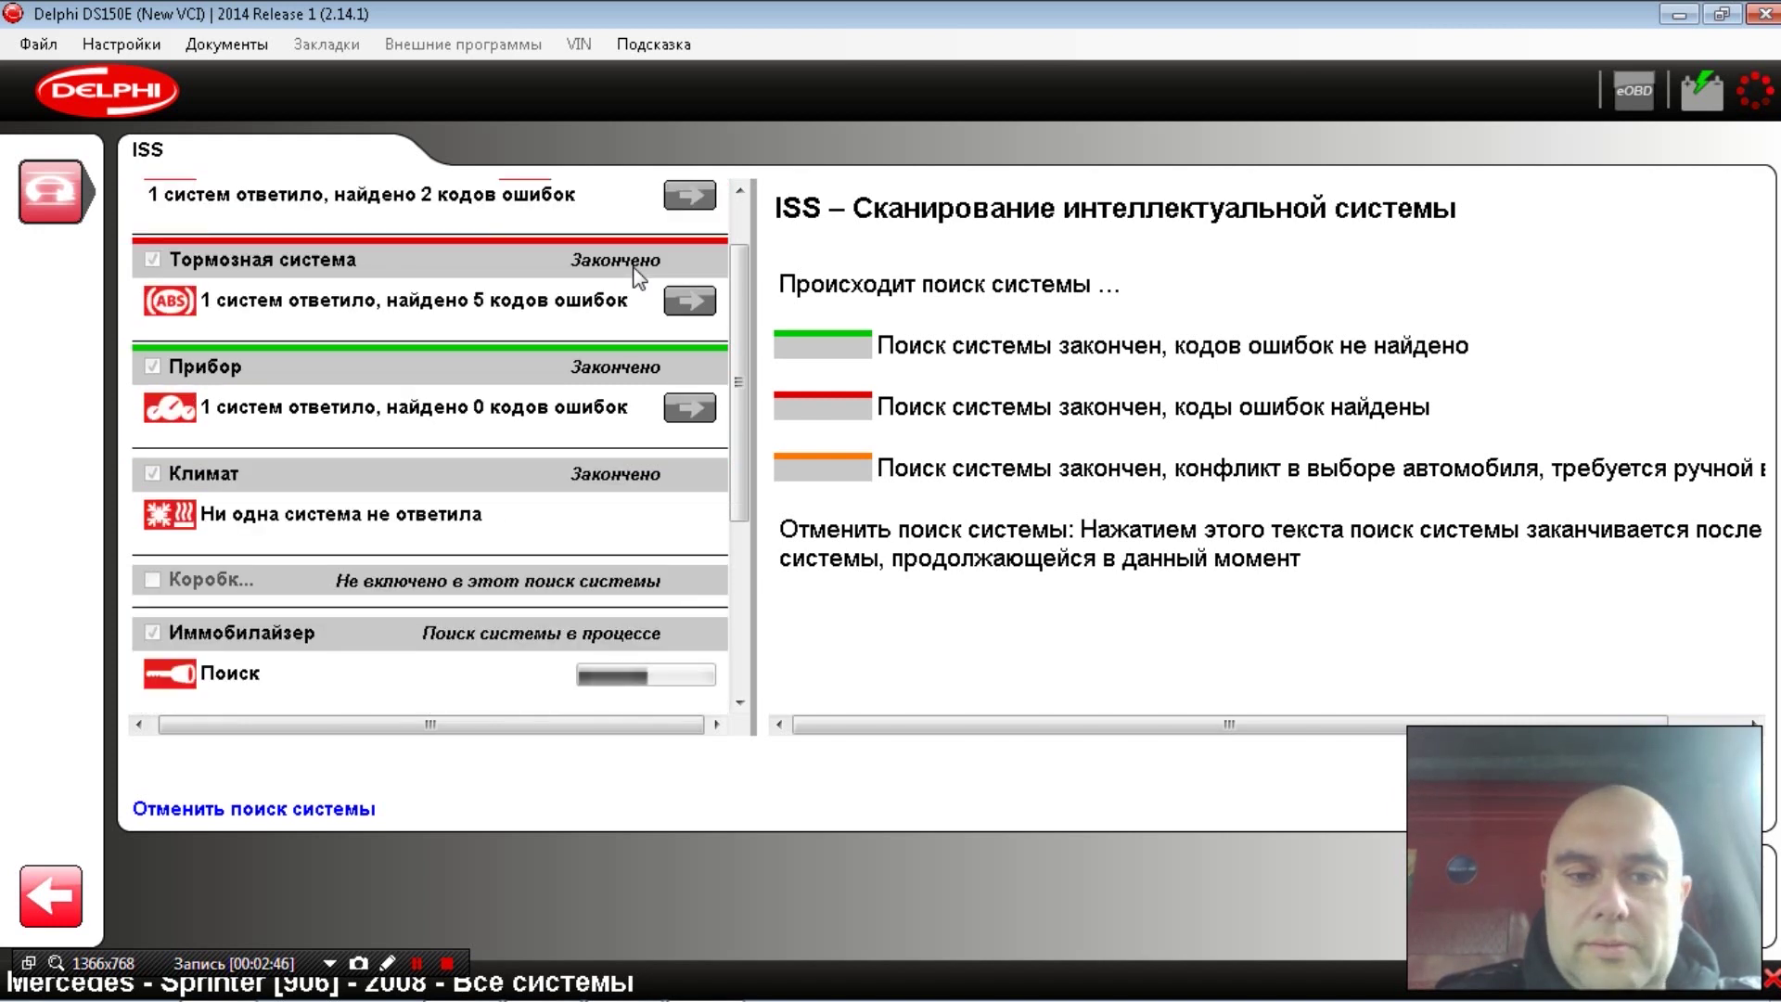
pyautogui.scroll(-1, 638, 278)
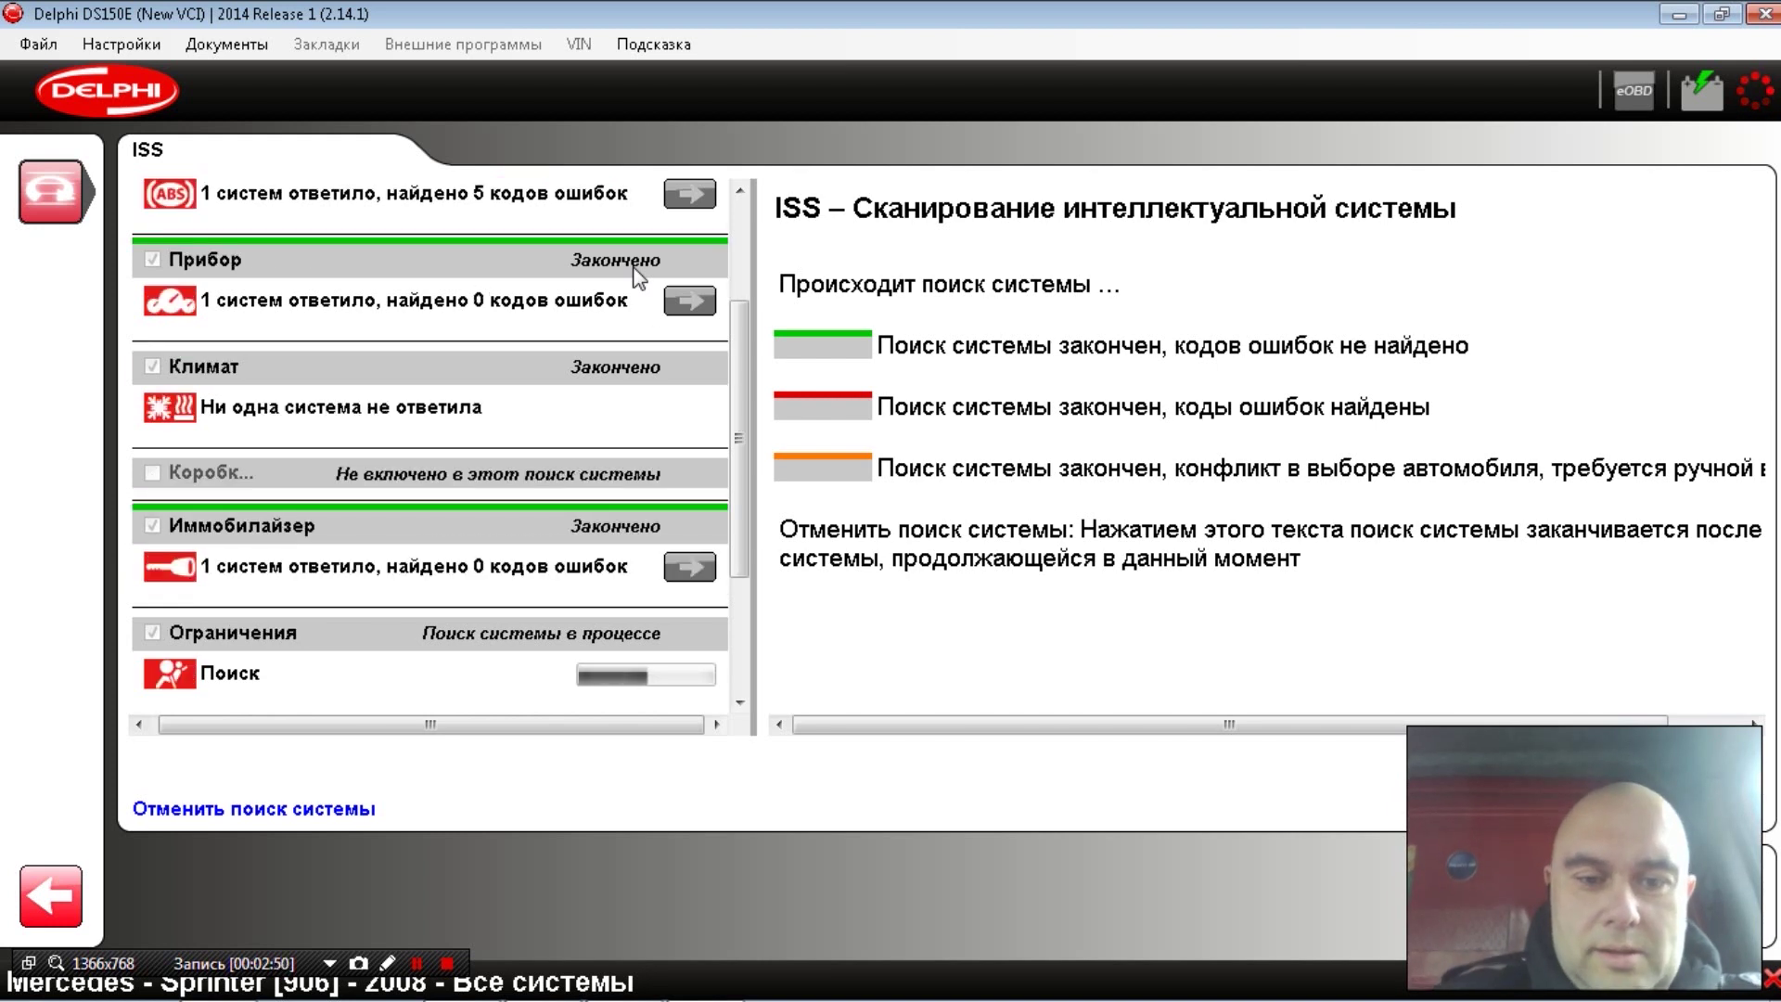
pyautogui.click(746, 638)
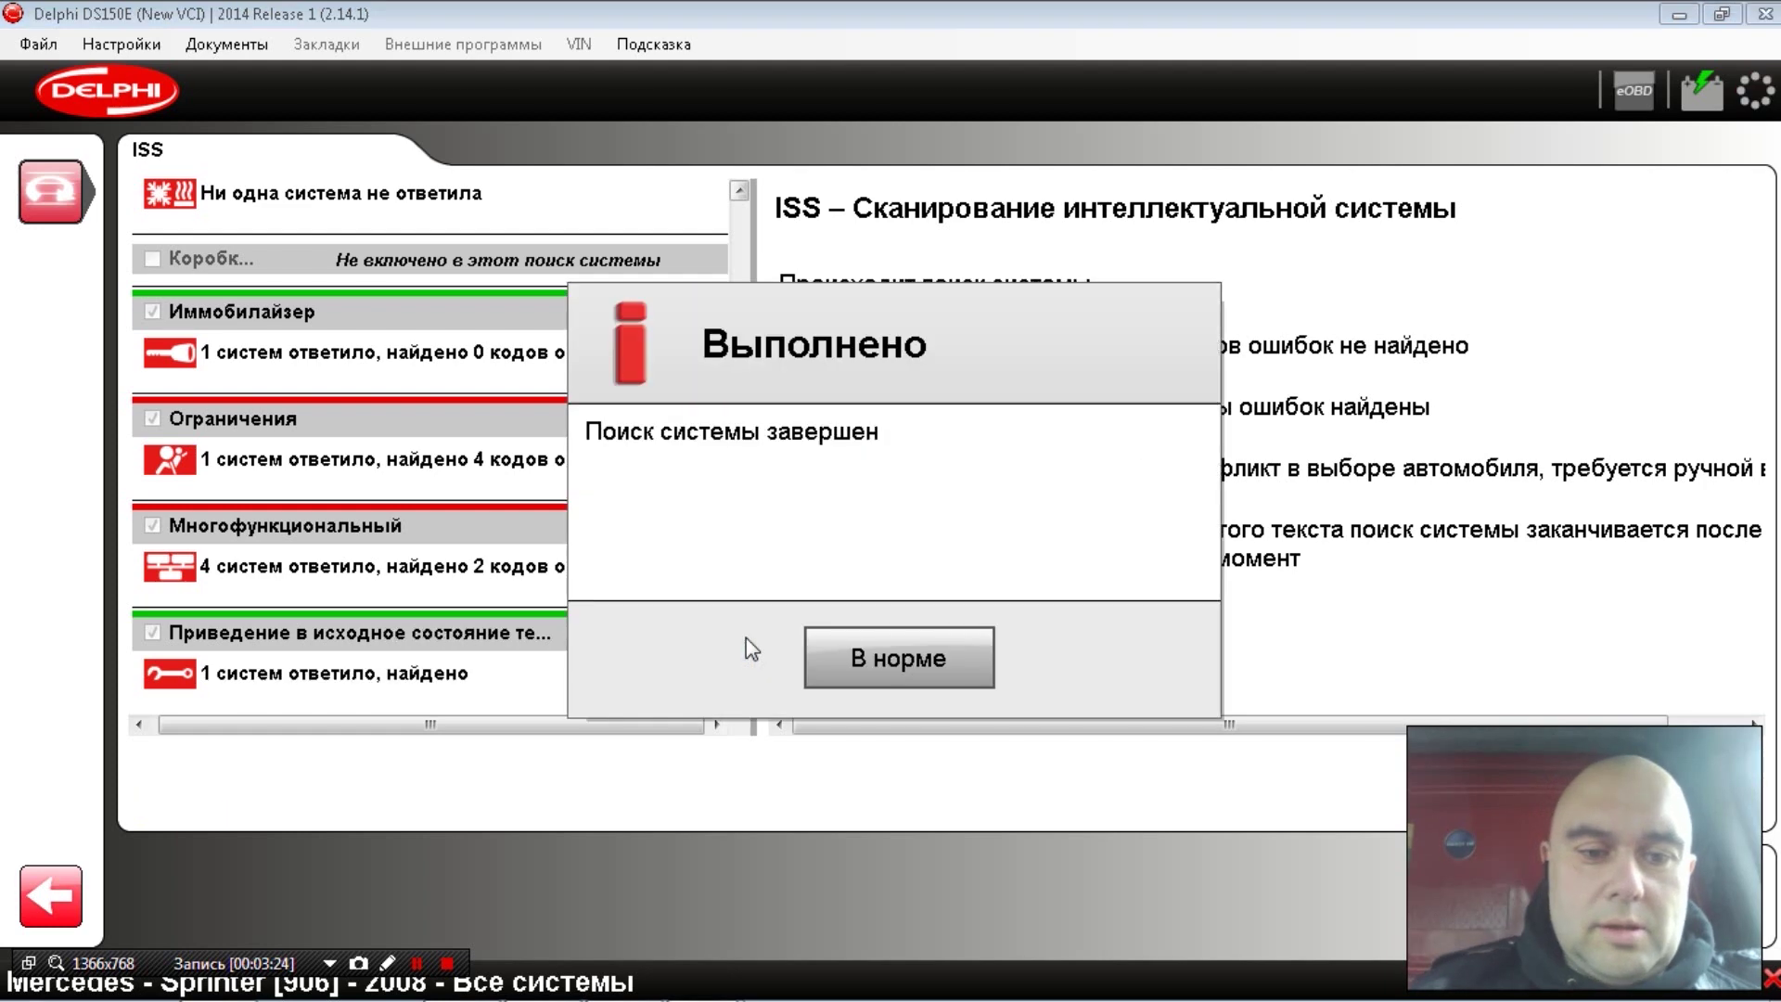
pyautogui.click(872, 673)
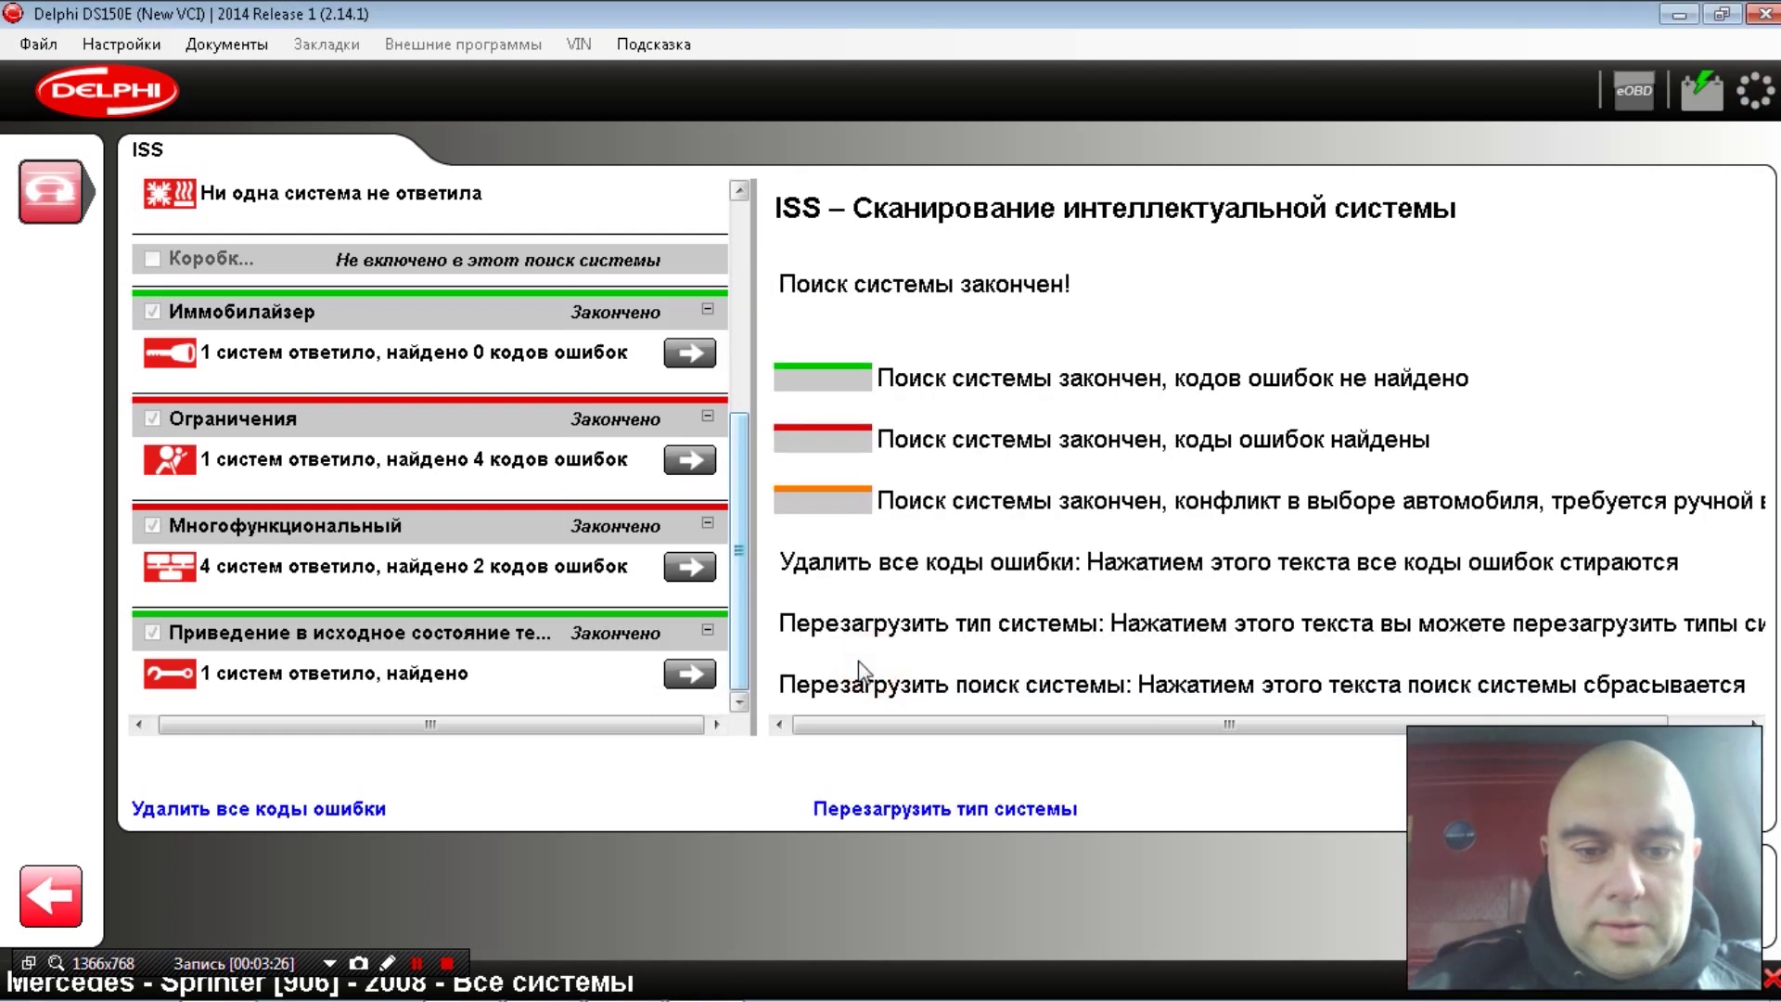
# - Review the fault codes of the SAM906 and MRM906 modules in the Многофункциональный group and return to the scan overview
pyautogui.click(701, 568)
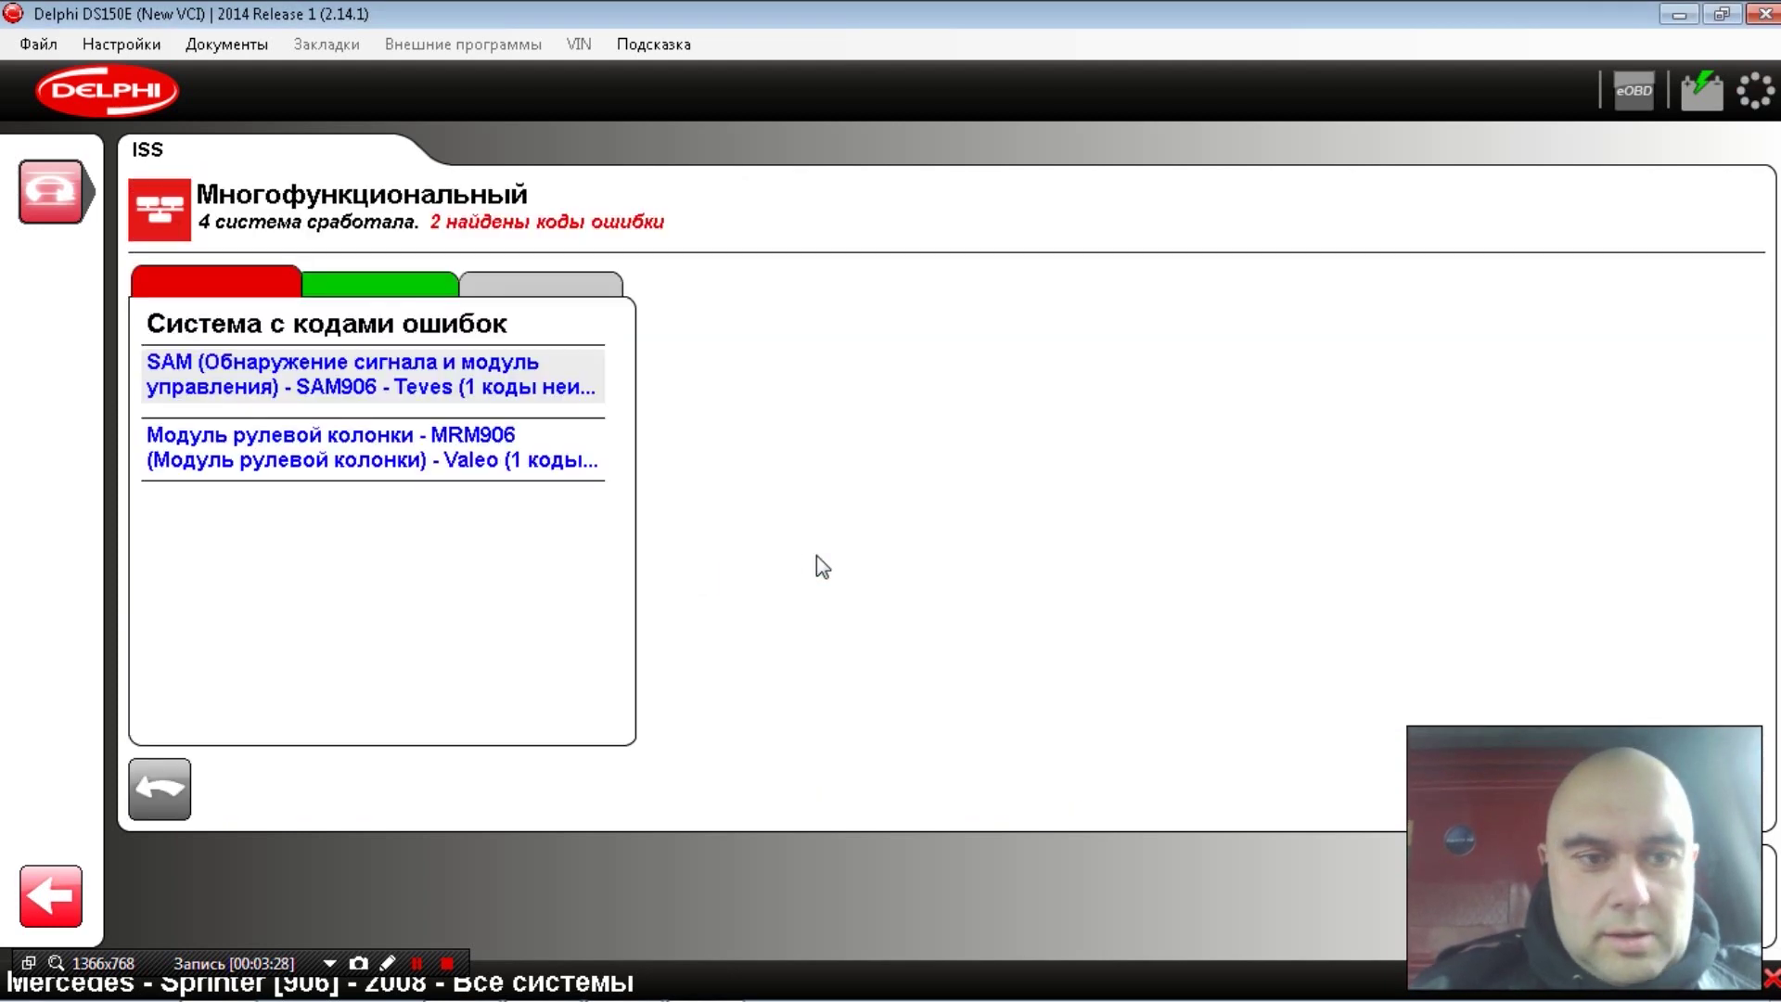
pyautogui.click(556, 382)
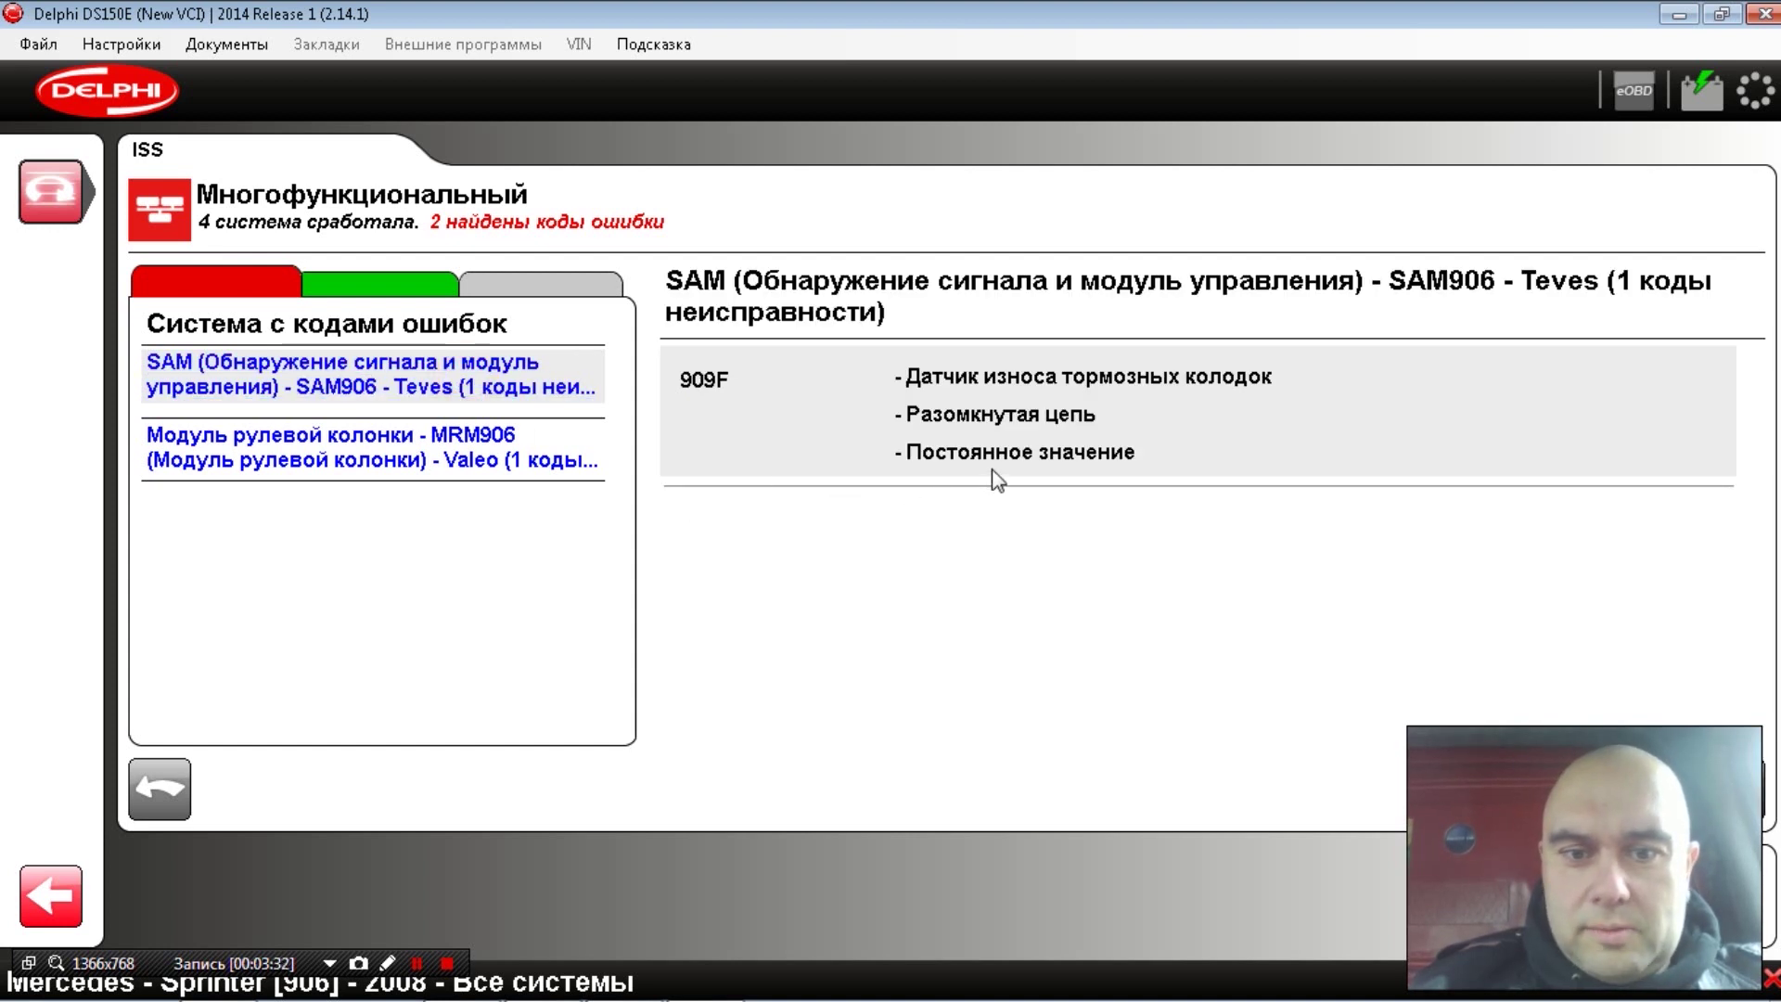
pyautogui.click(529, 446)
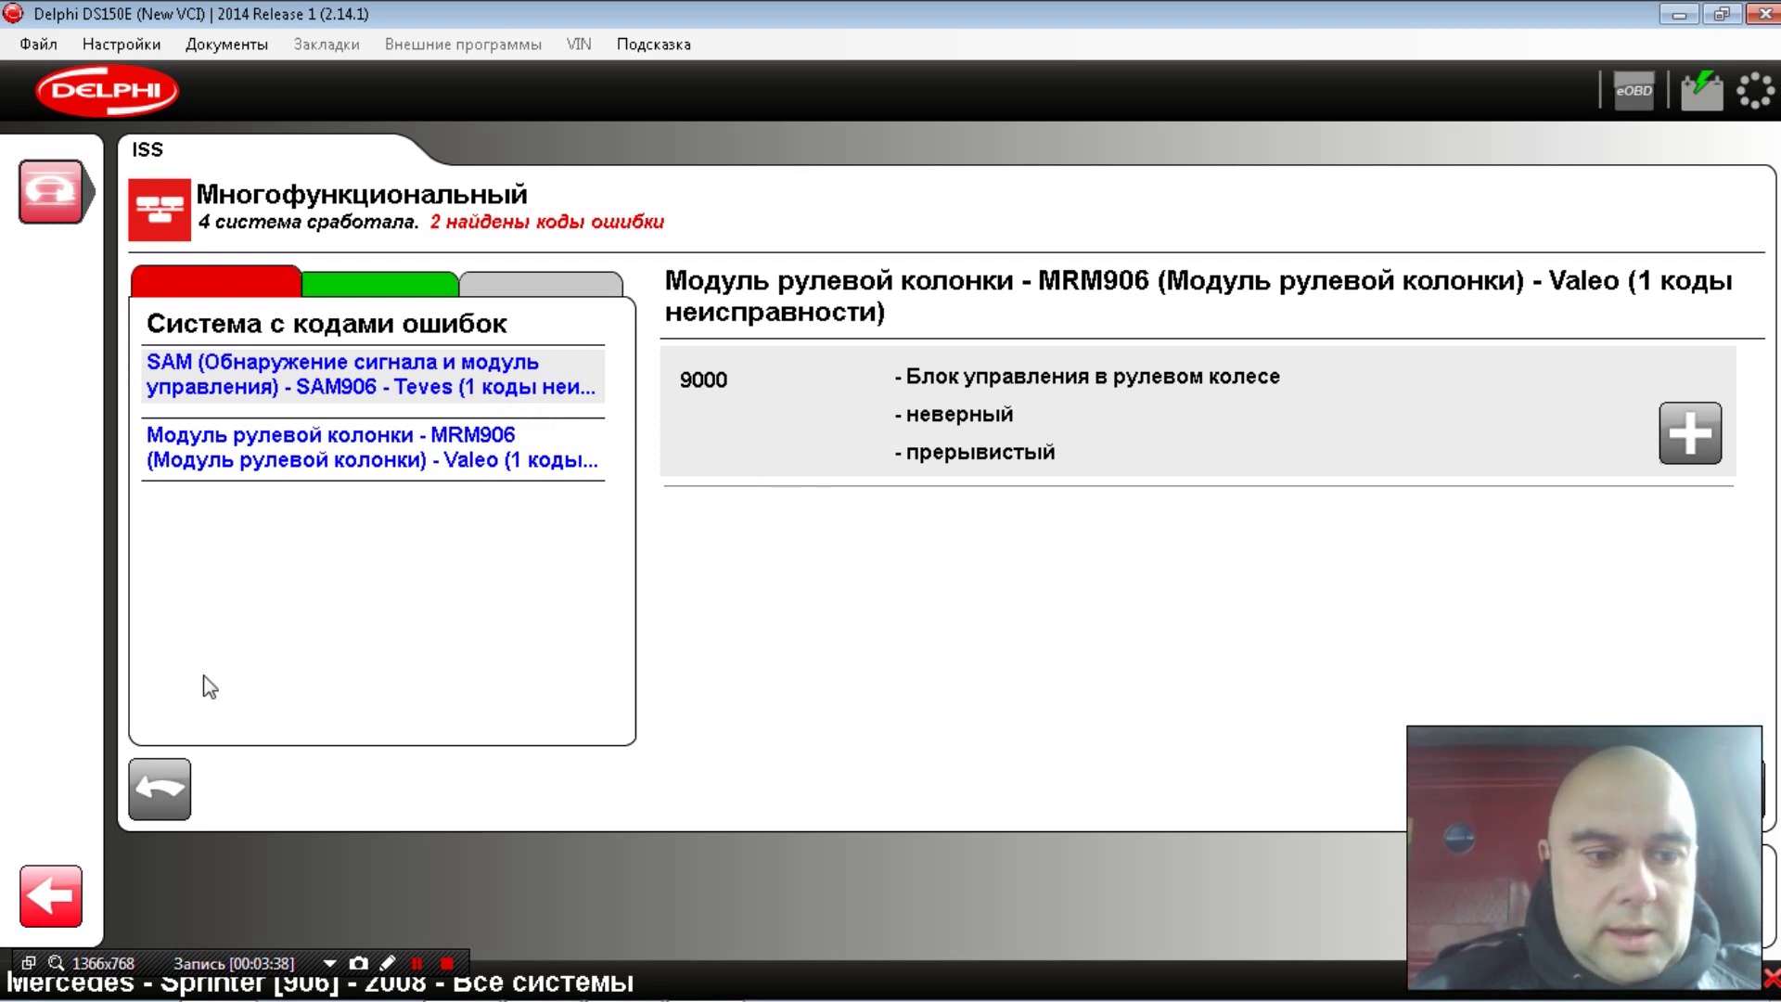
pyautogui.click(176, 786)
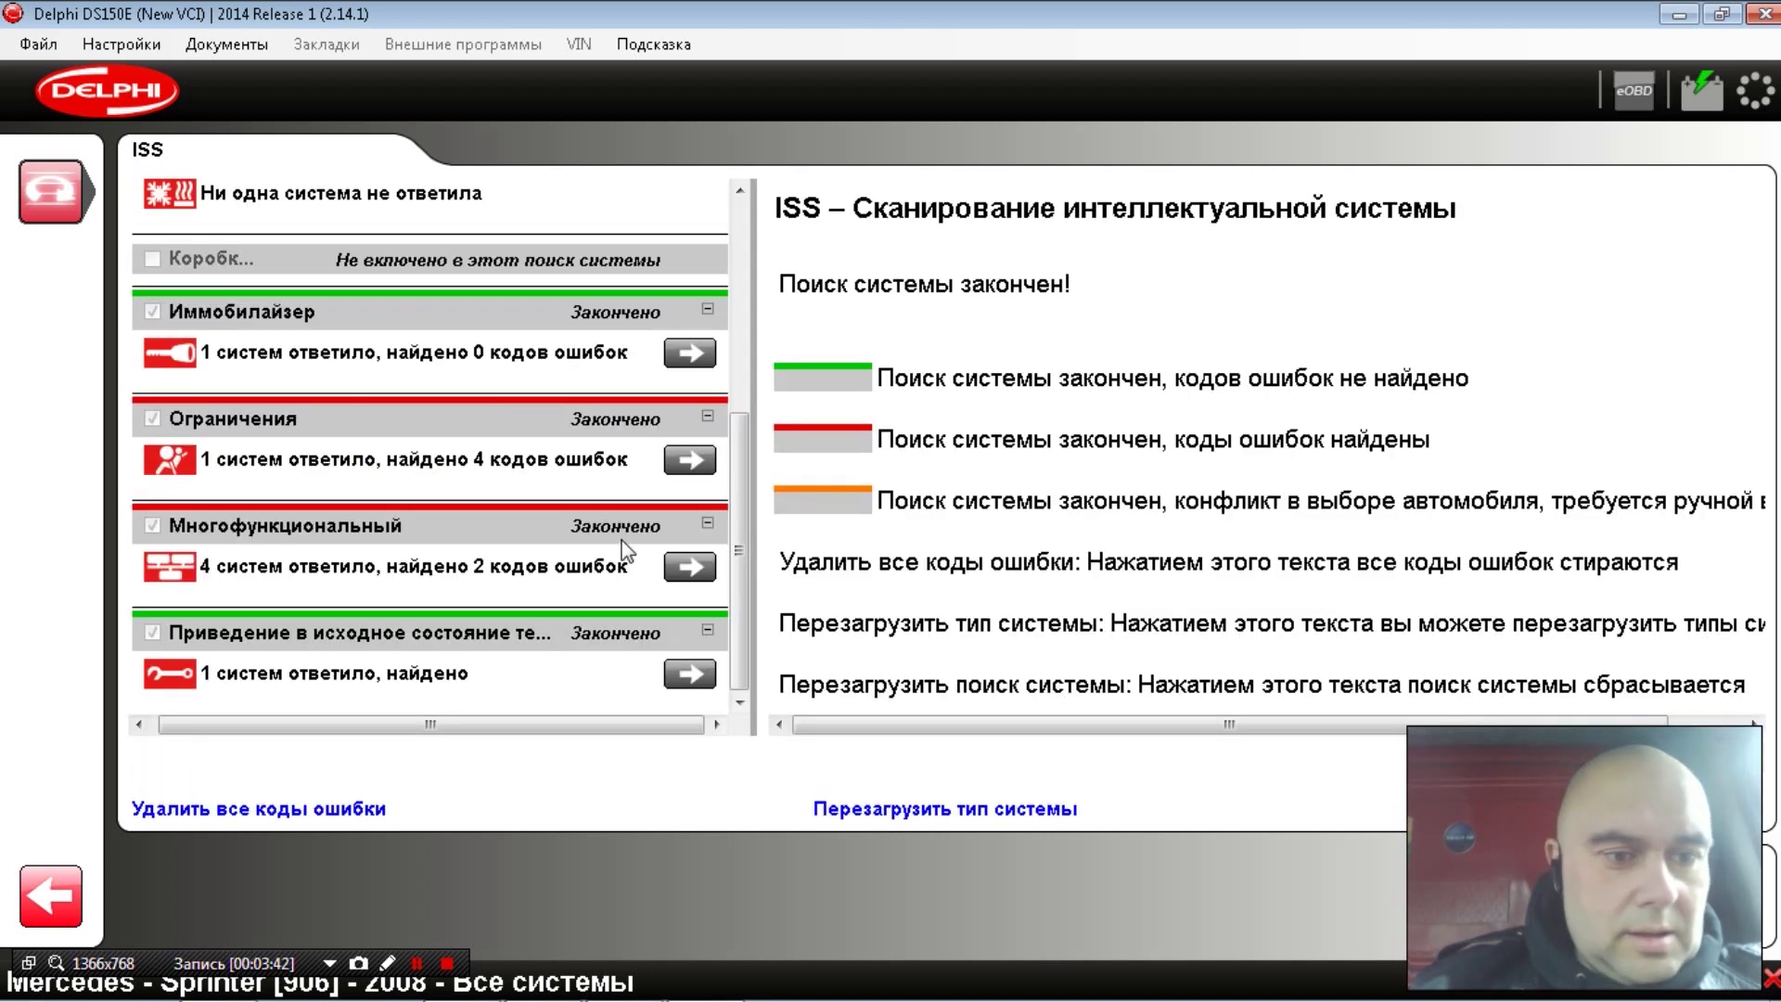
# - Review all Arcade906 airbag fault codes under Ограничения and return to the scan overview
pyautogui.click(690, 459)
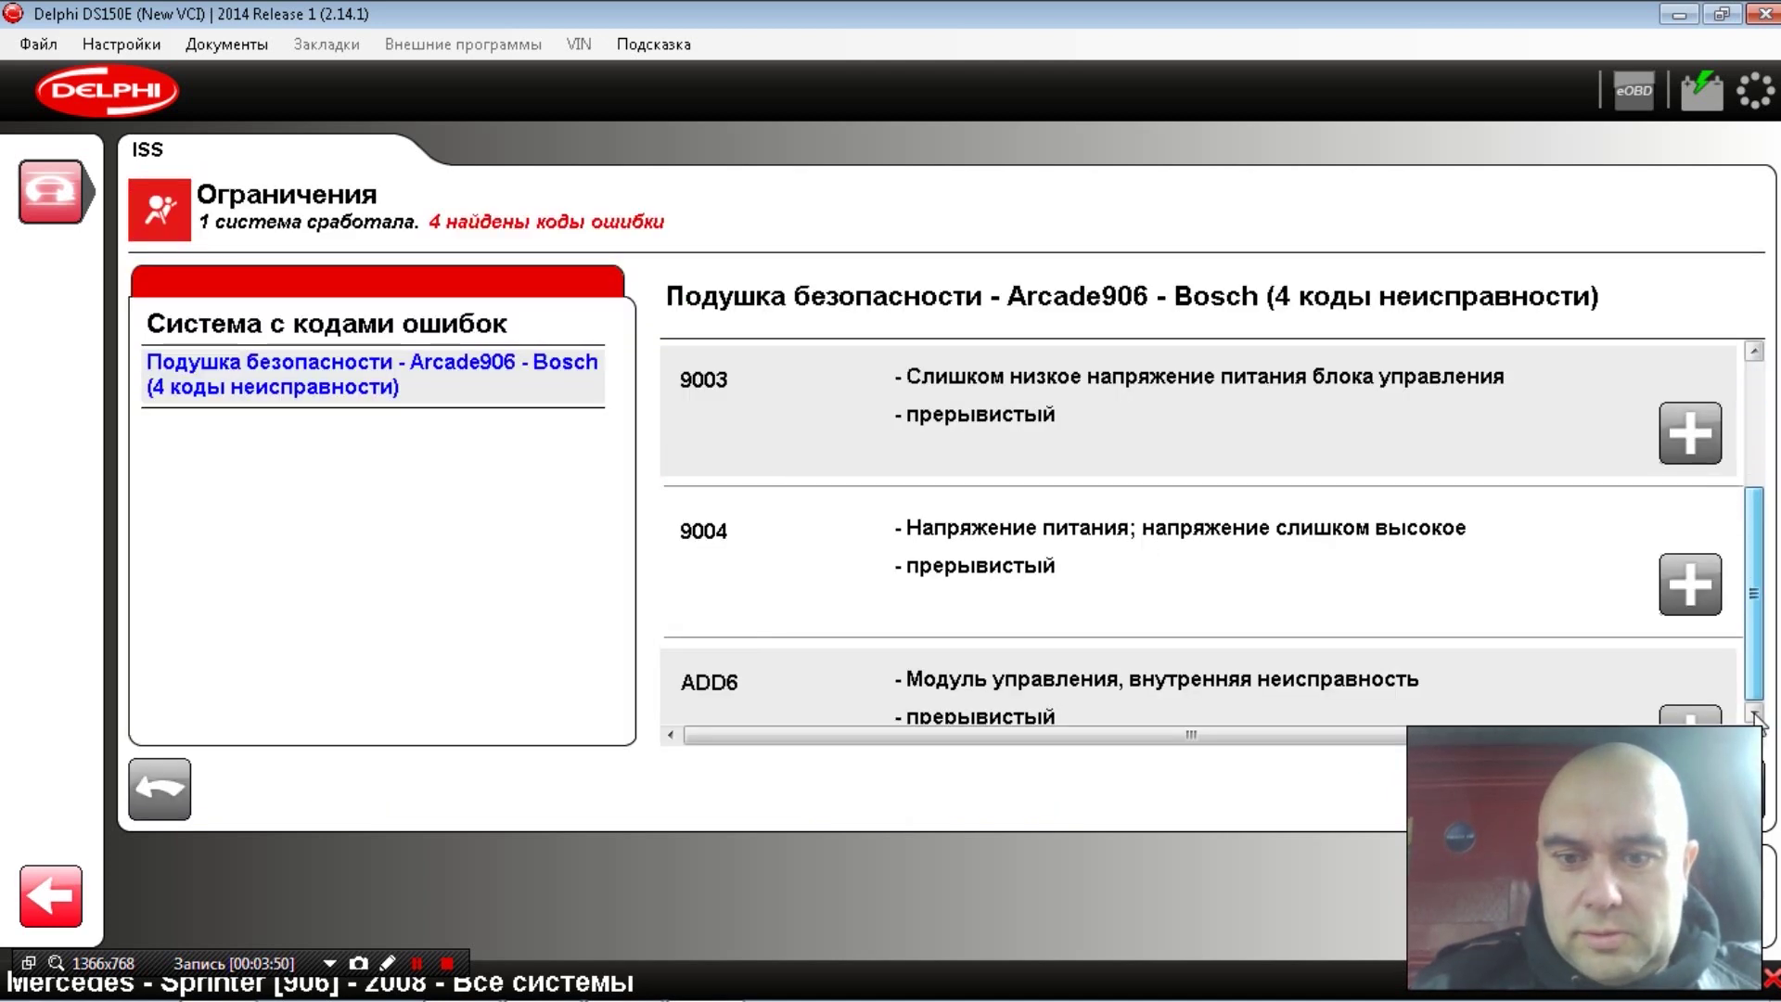
pyautogui.click(1754, 668)
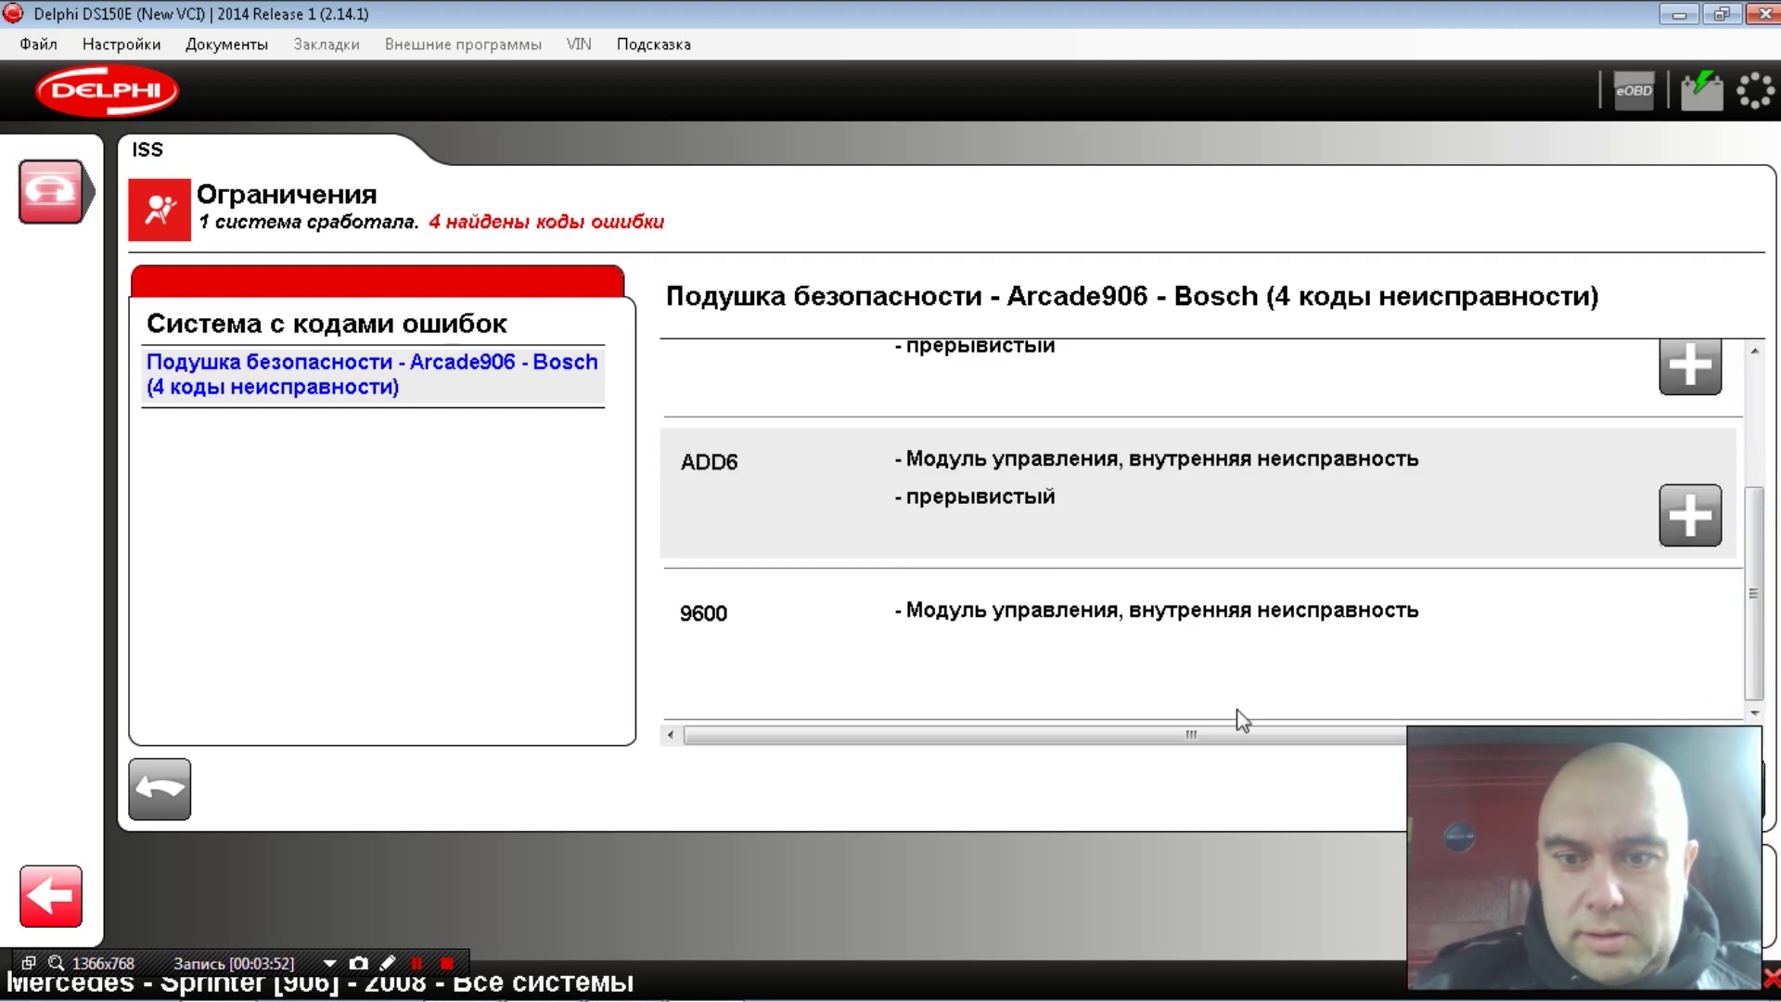
pyautogui.click(144, 775)
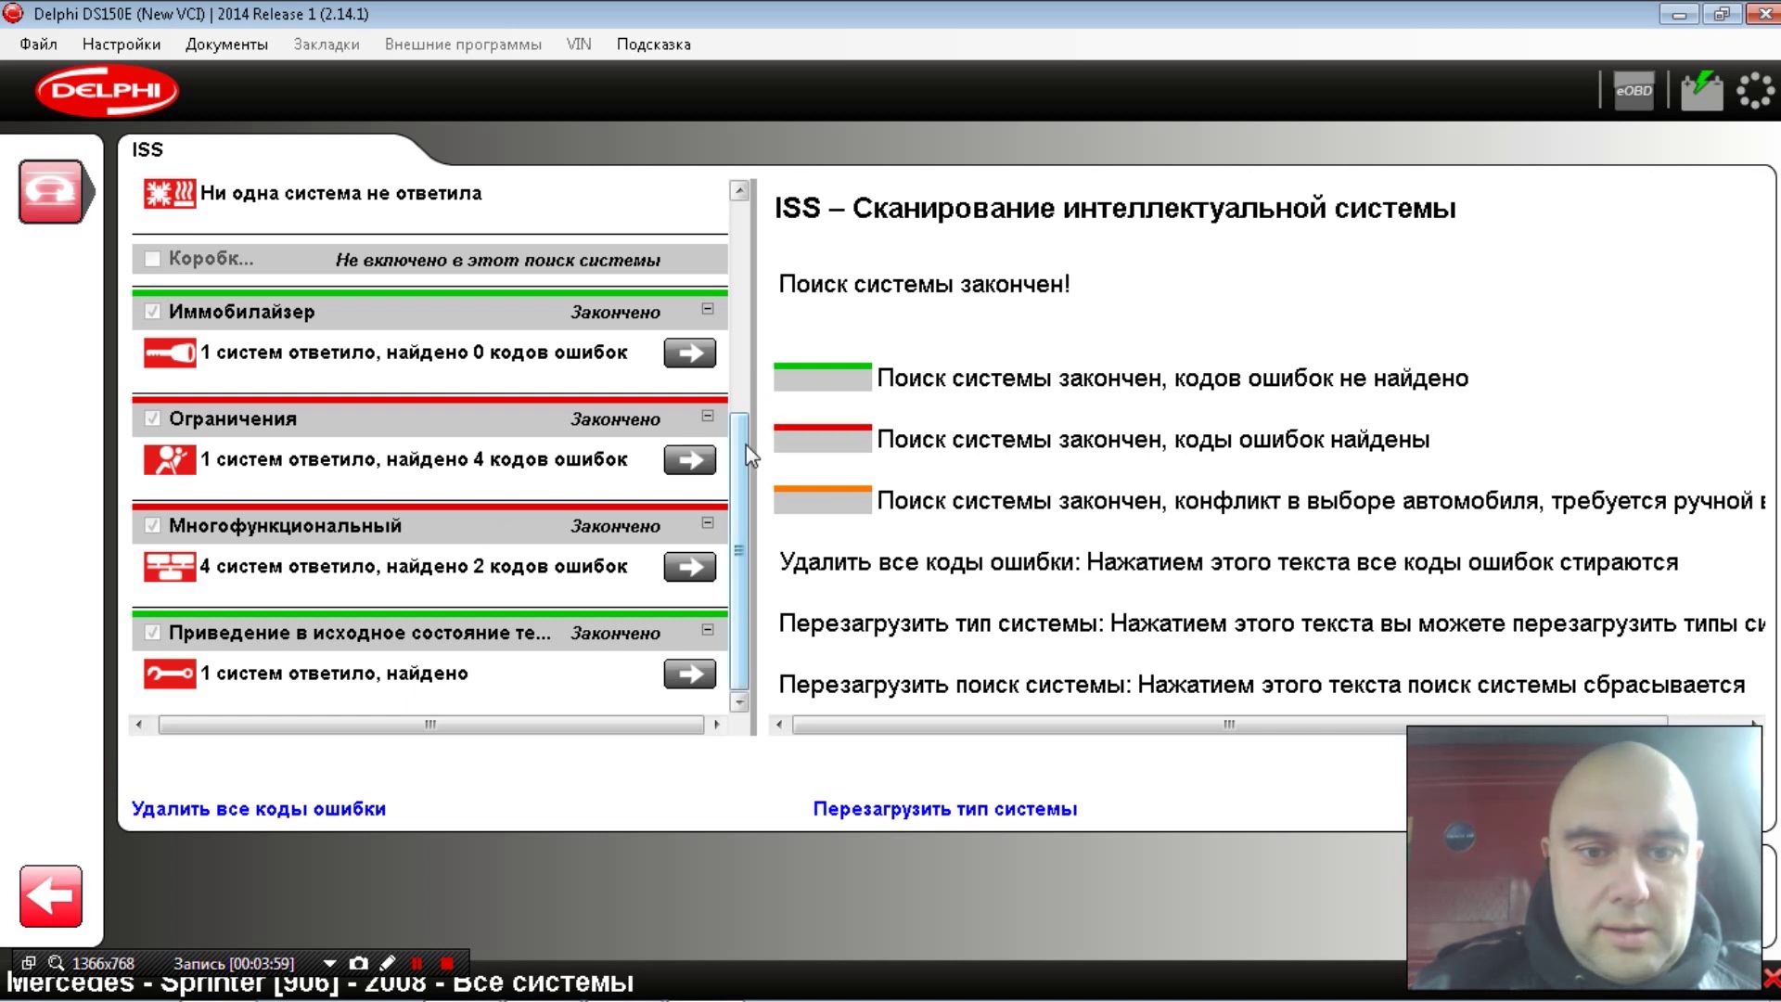
# - Review all ESP906 fault codes of the brake system (Тормозная система) and return to the scan overview
pyautogui.moveTo(745, 444); pyautogui.dragTo(757, 321)
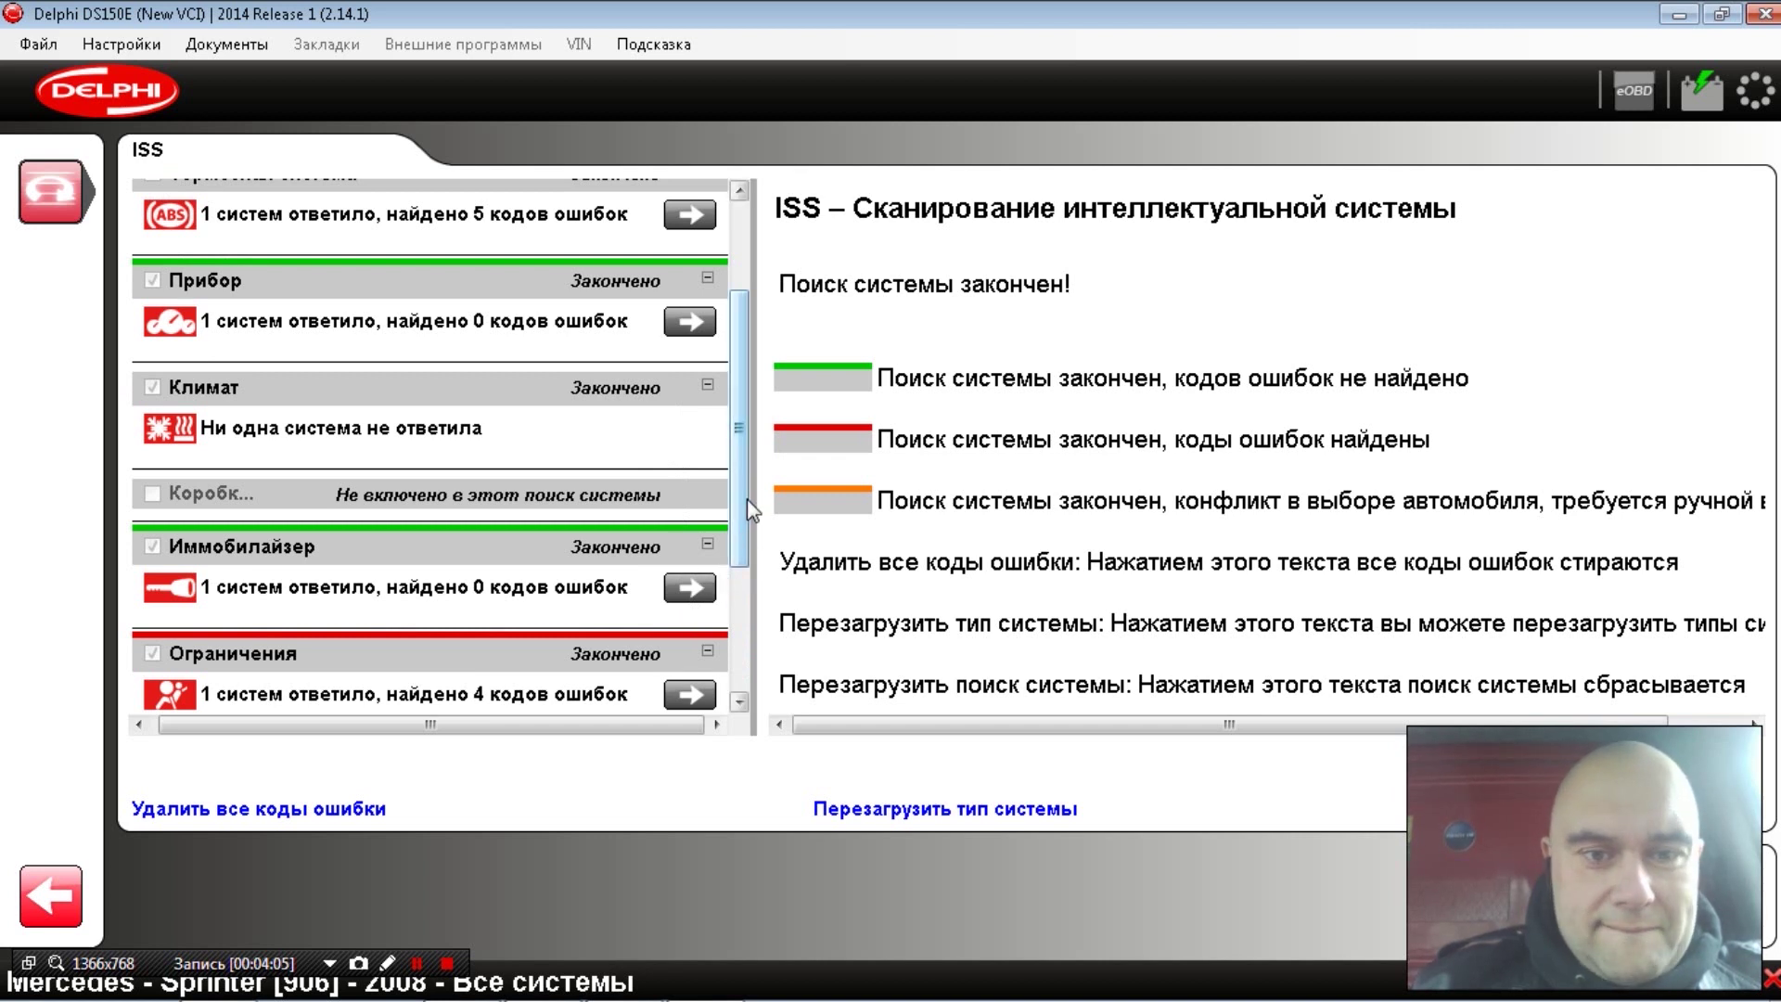
pyautogui.scroll(3, 746, 208)
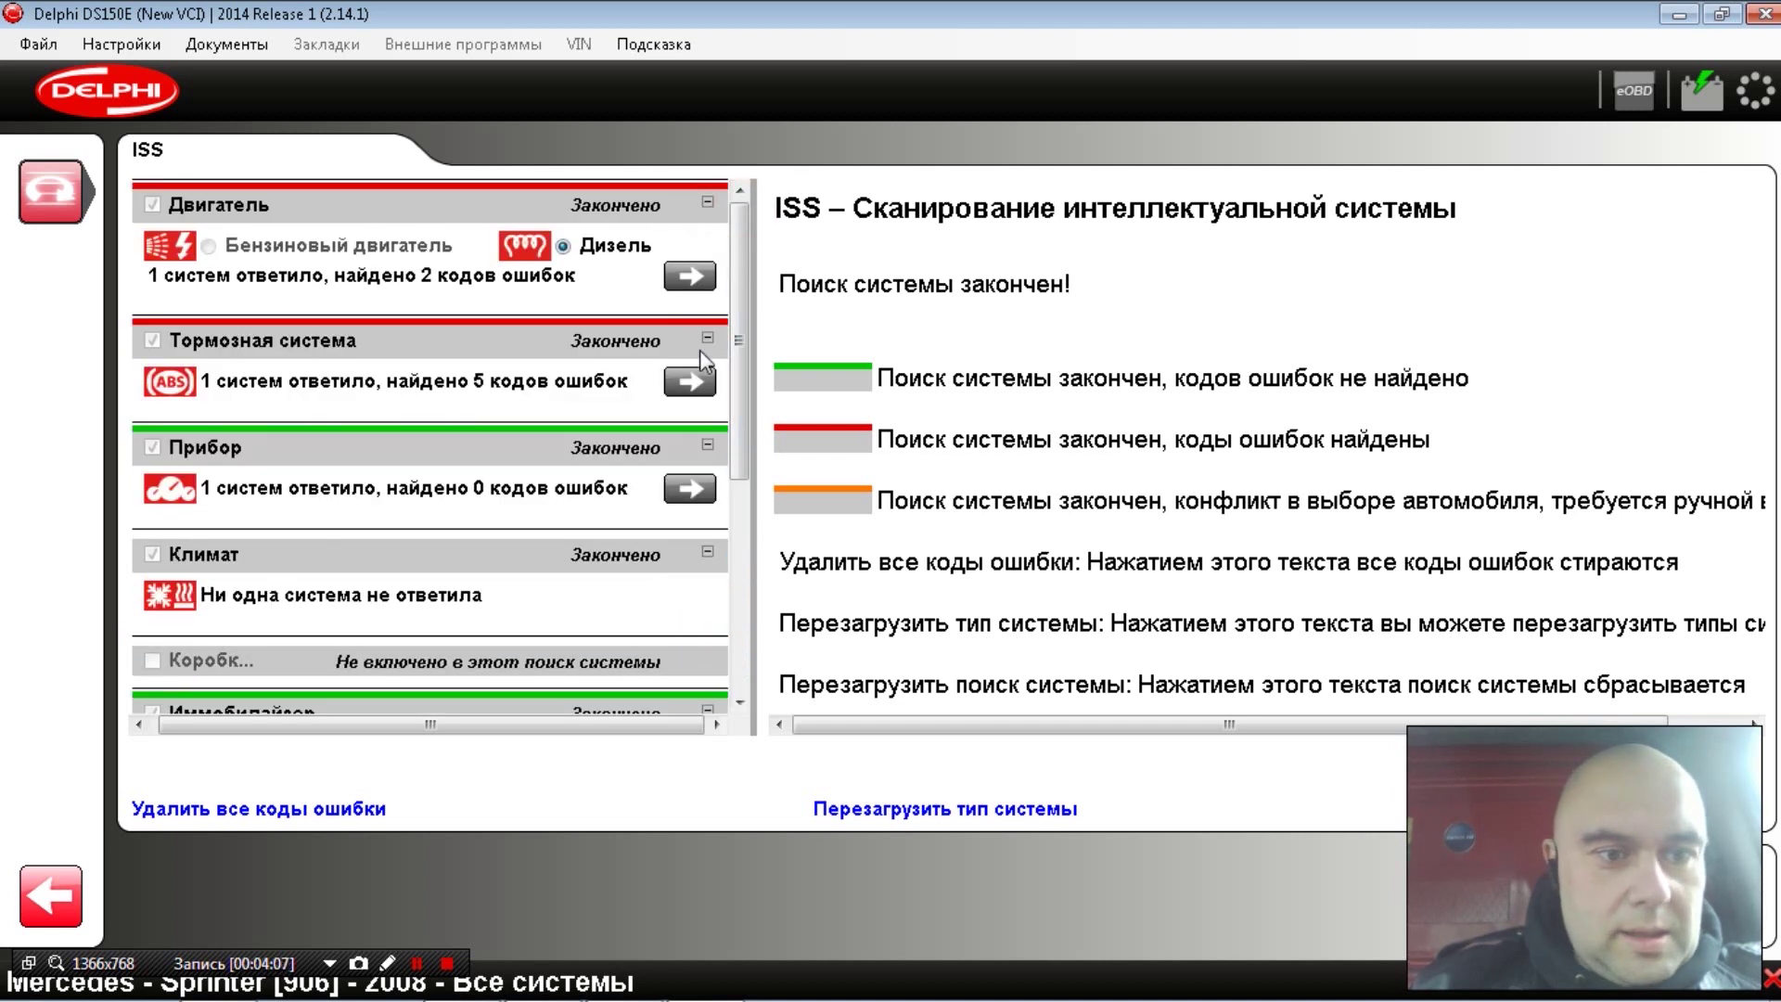
pyautogui.click(700, 387)
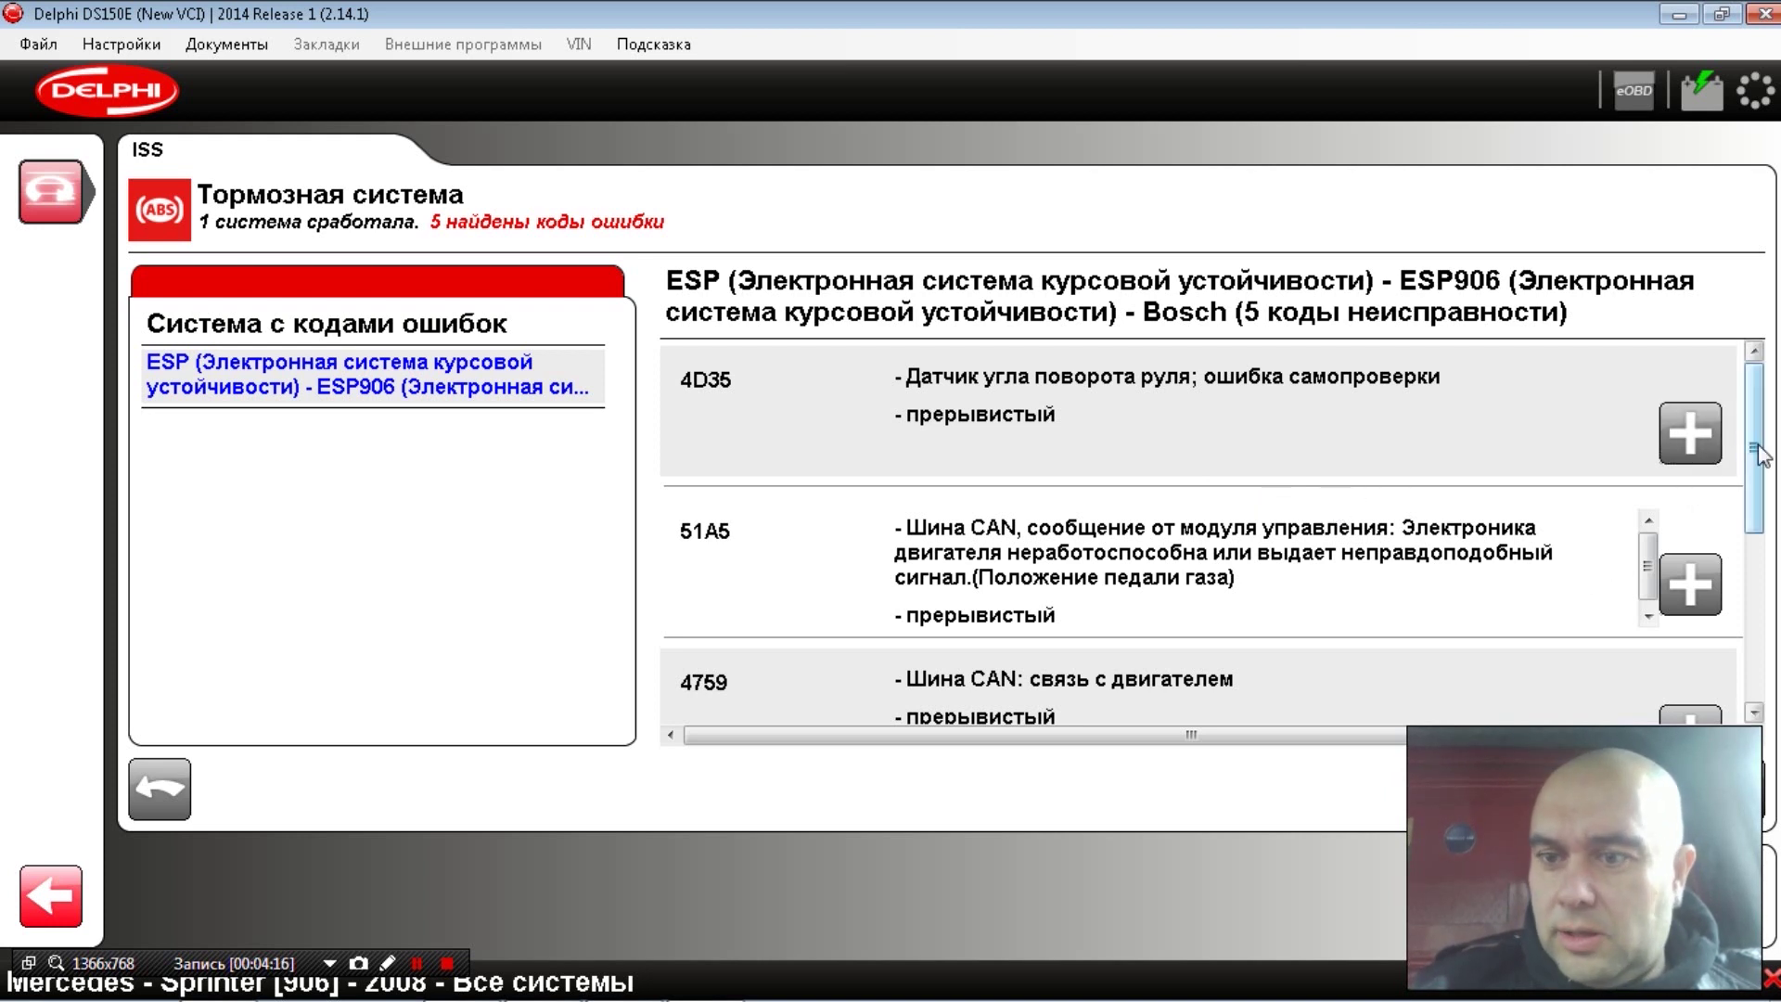
pyautogui.moveTo(1760, 454); pyautogui.dragTo(1768, 677)
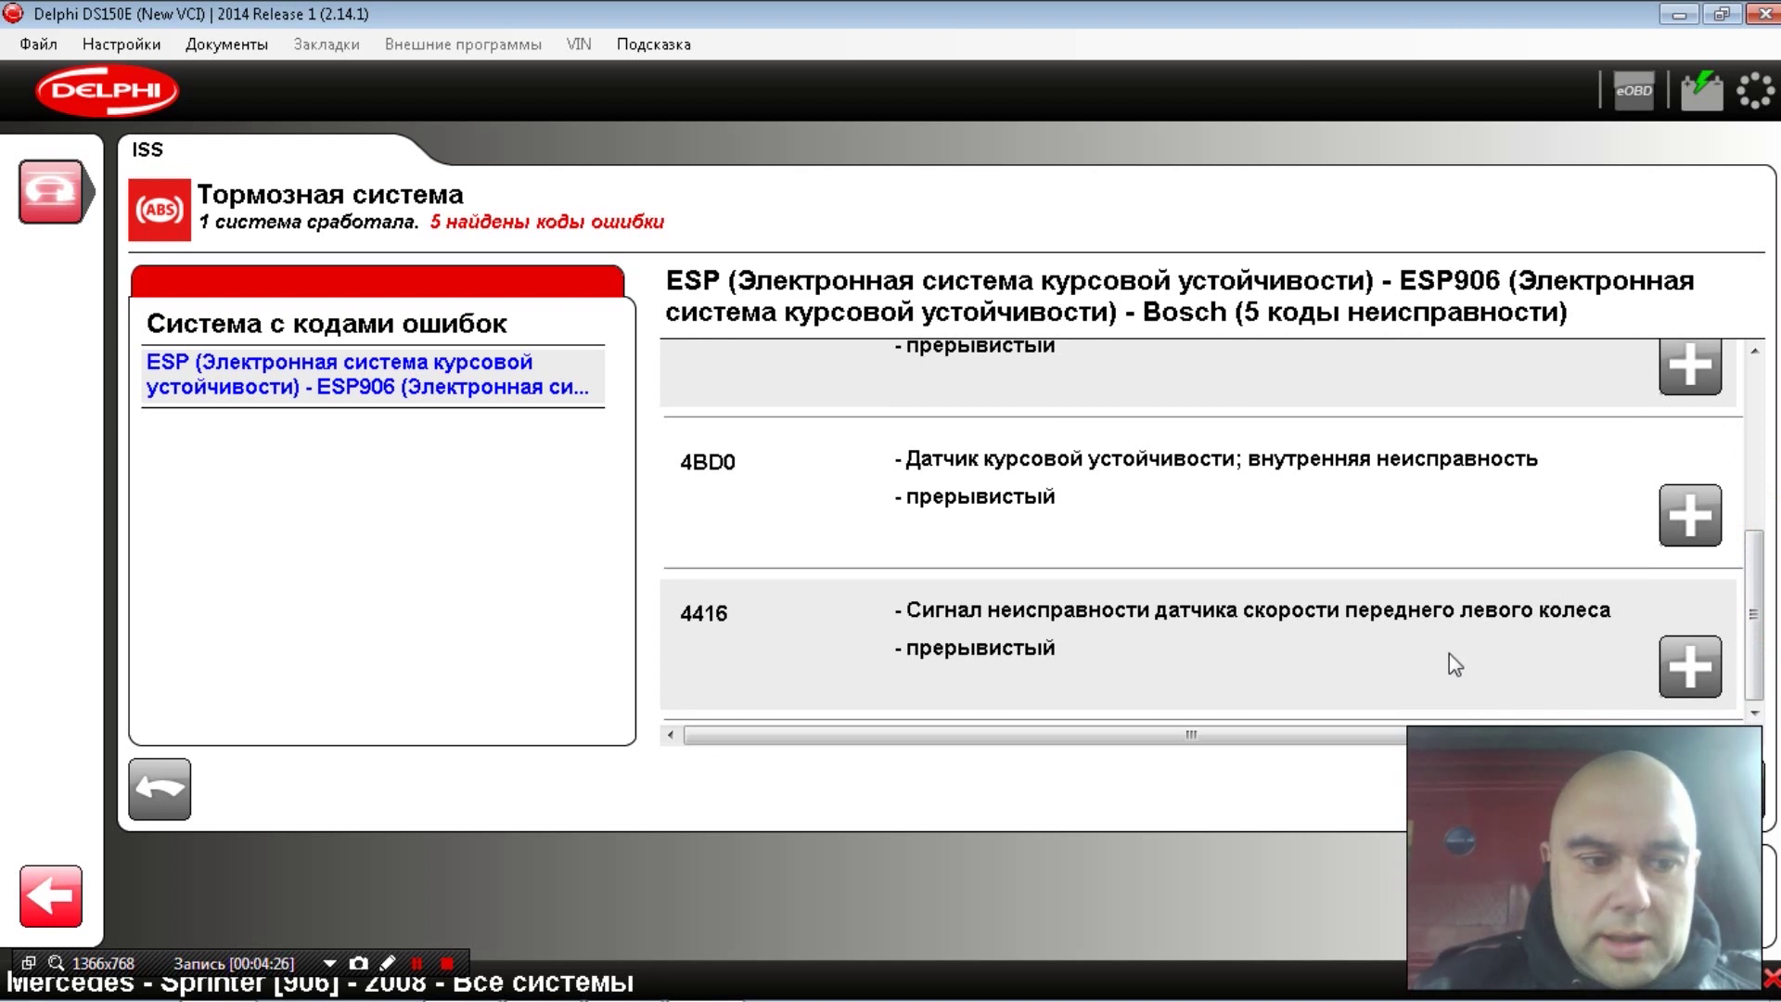
pyautogui.click(158, 787)
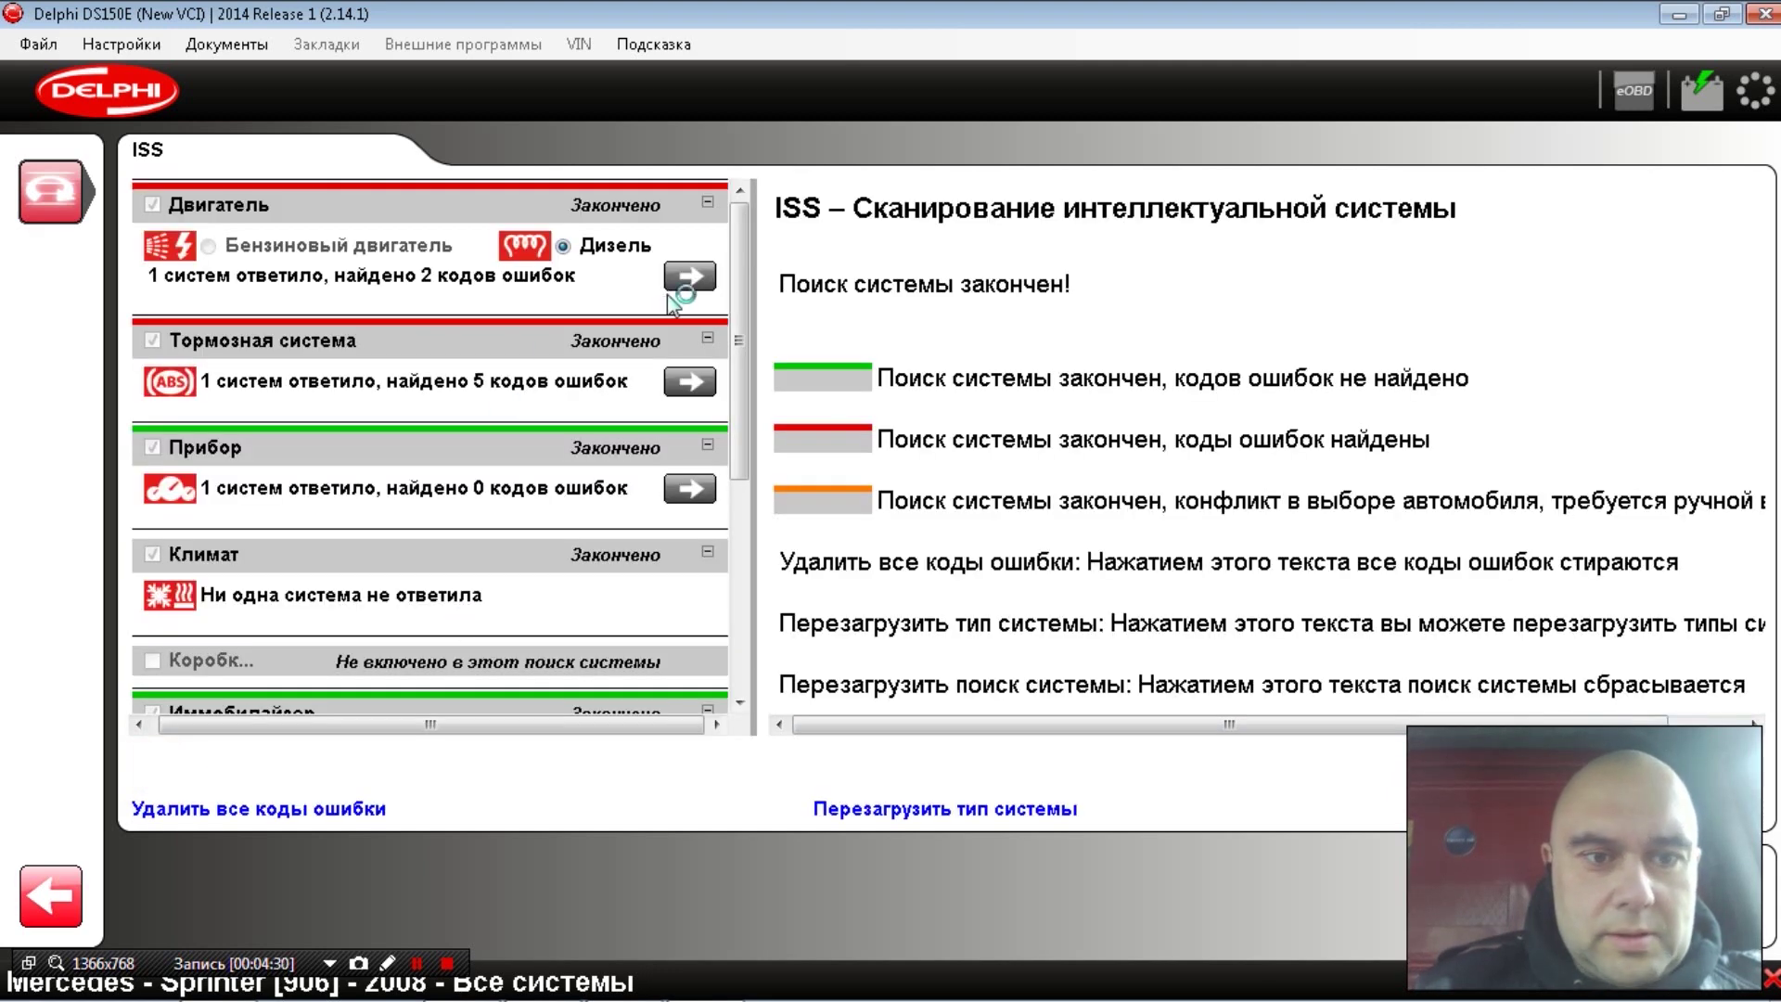
# - Open the diesel engine's fault codes and erase them, repeating the deletion for the 646.986 2.2L system
pyautogui.click(687, 275)
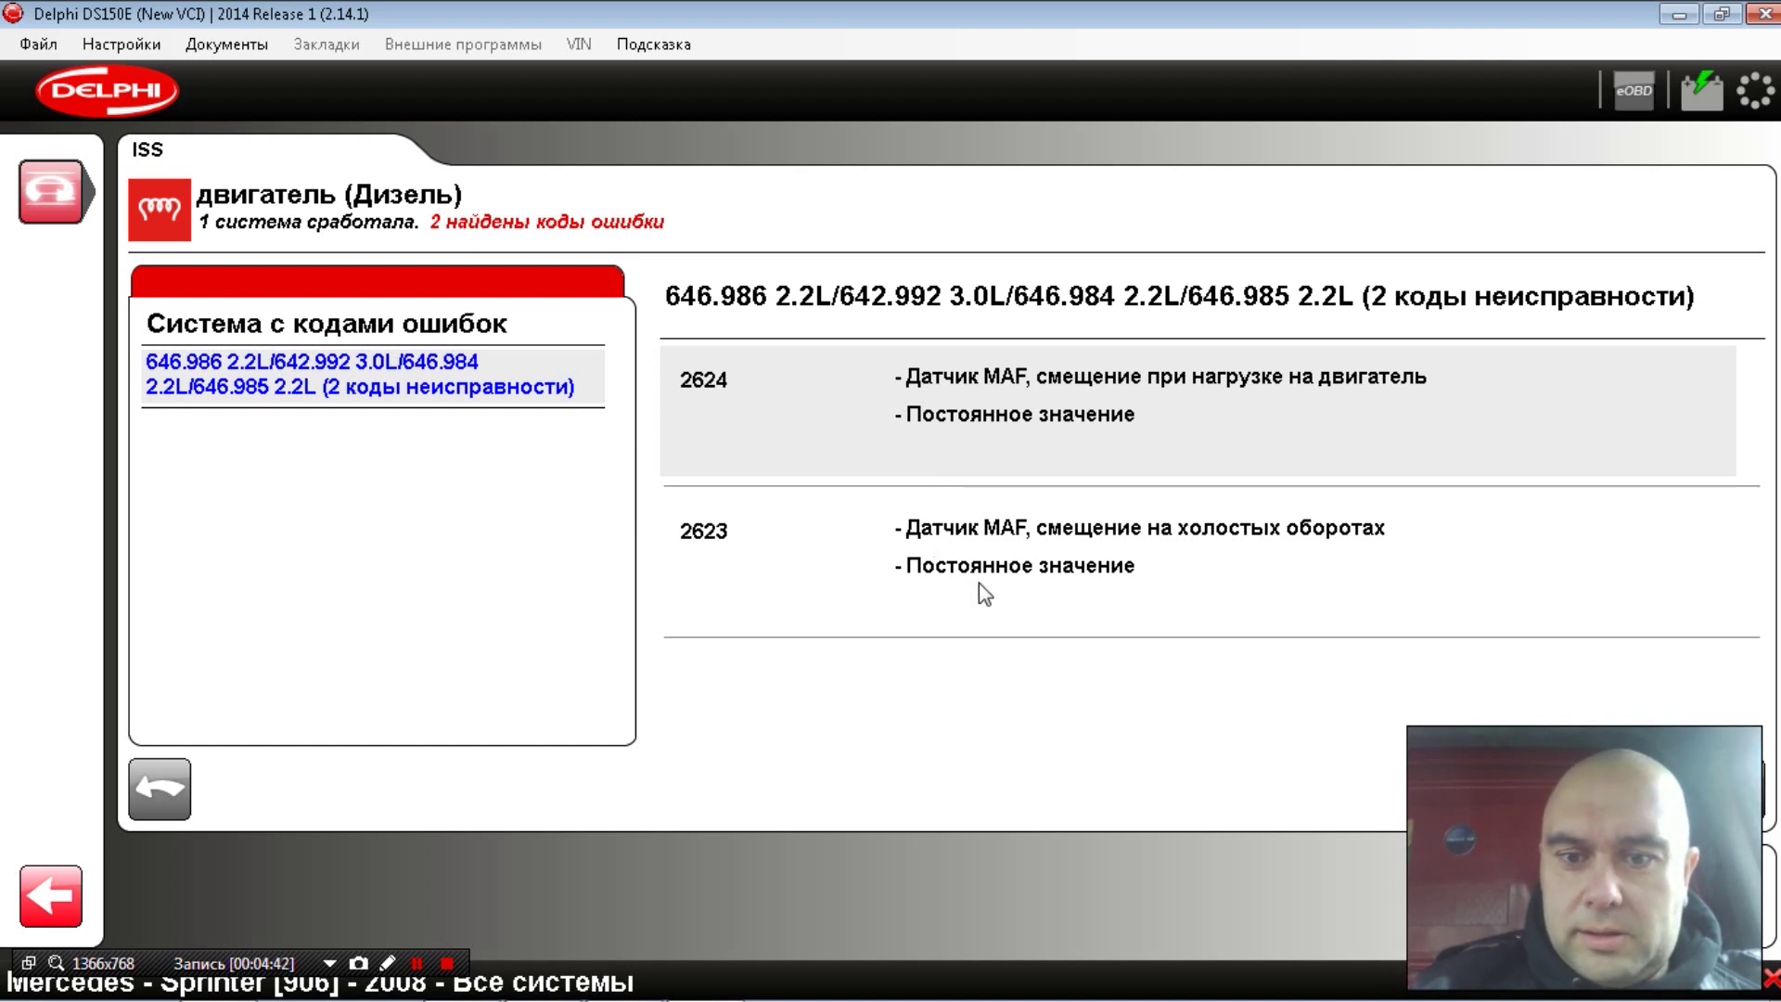
pyautogui.click(941, 395)
pyautogui.click(1725, 788)
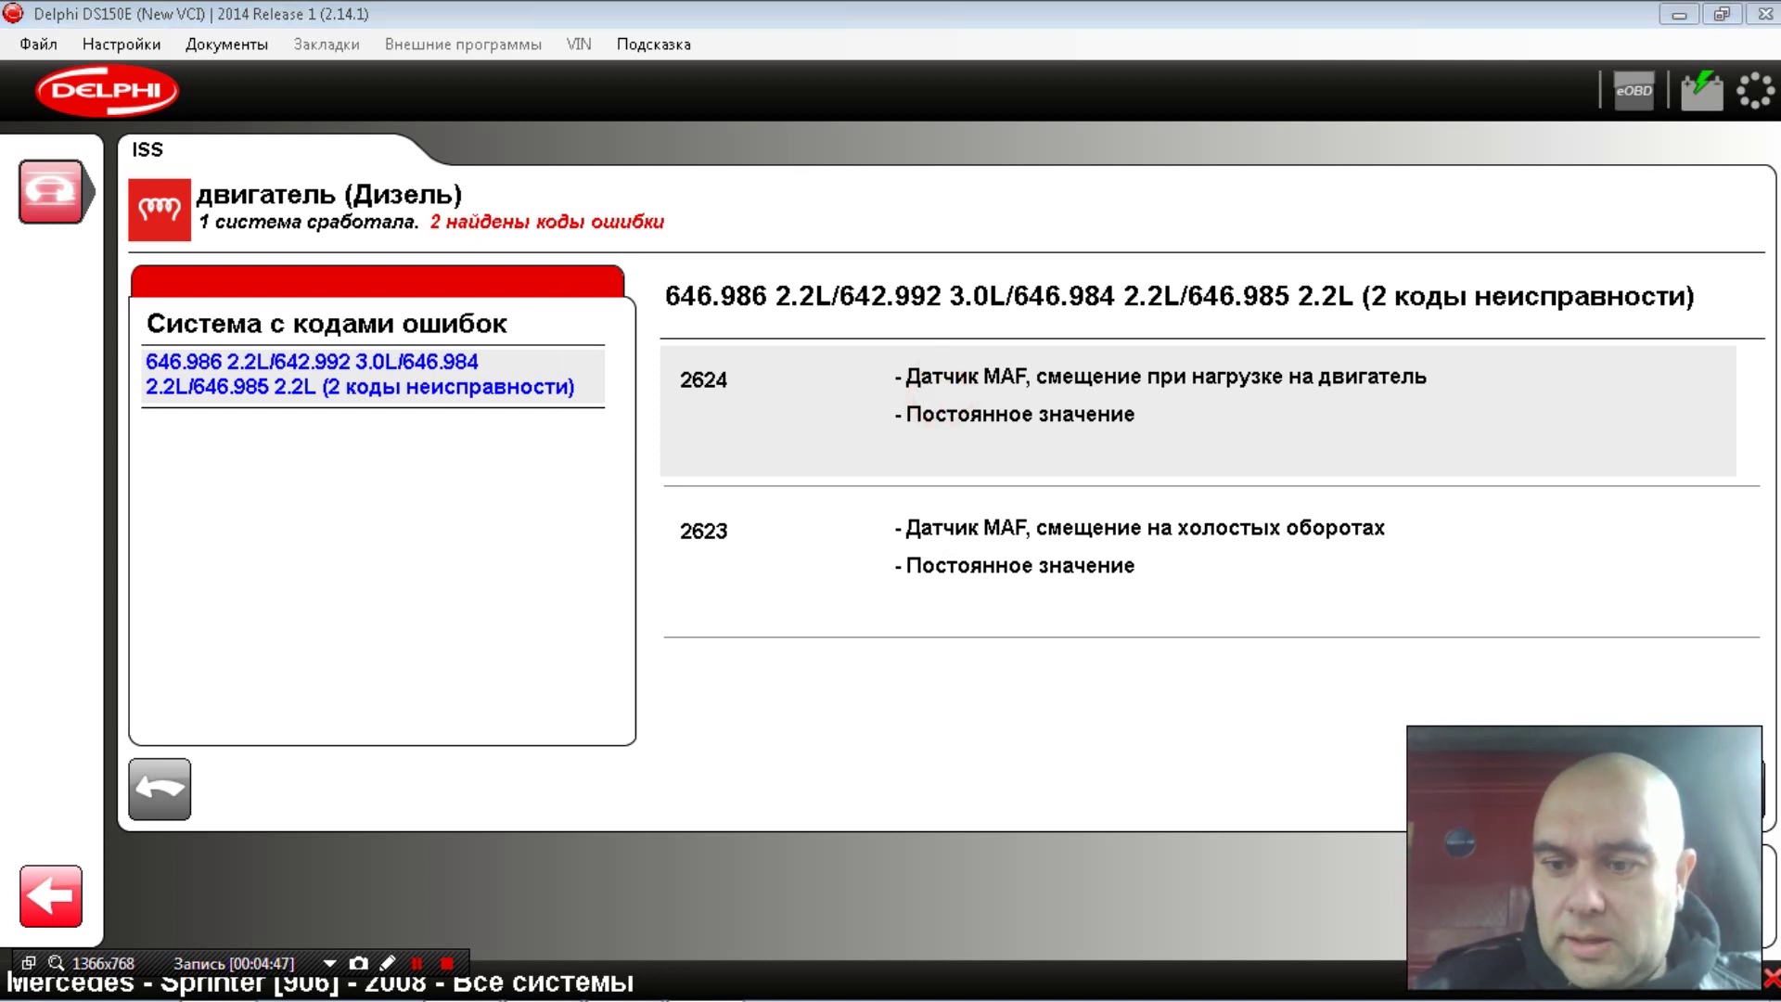
pyautogui.click(839, 640)
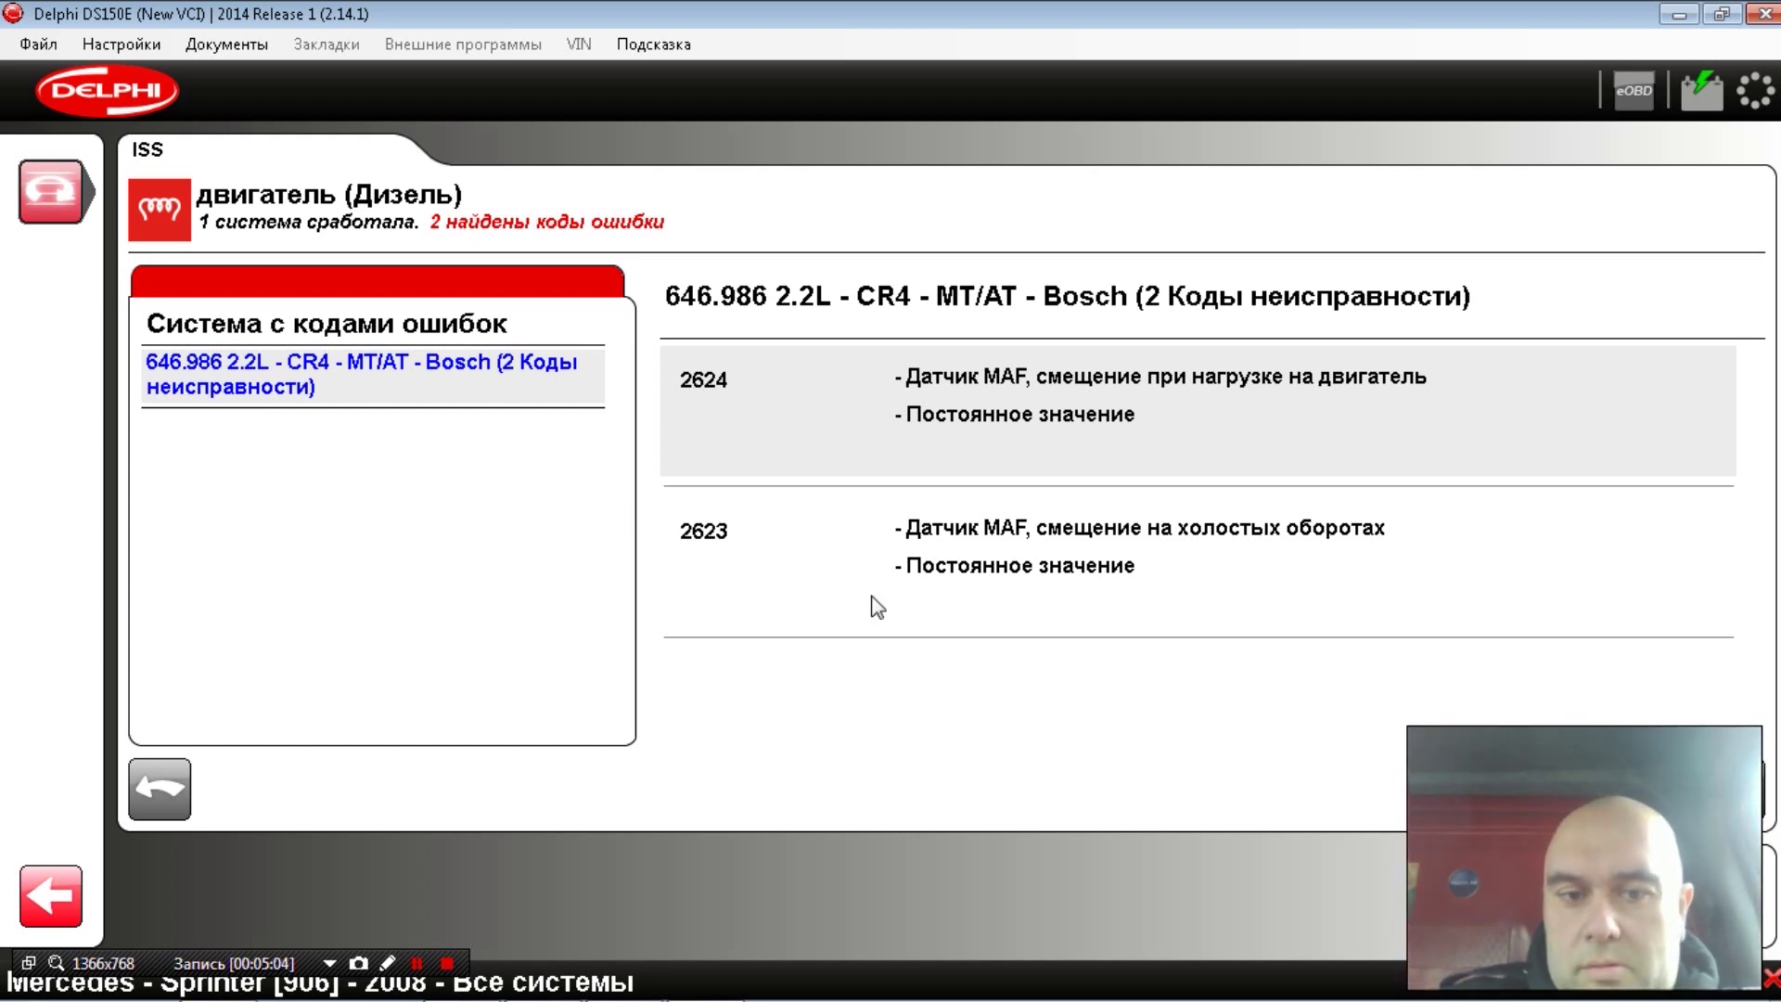
pyautogui.click(1734, 788)
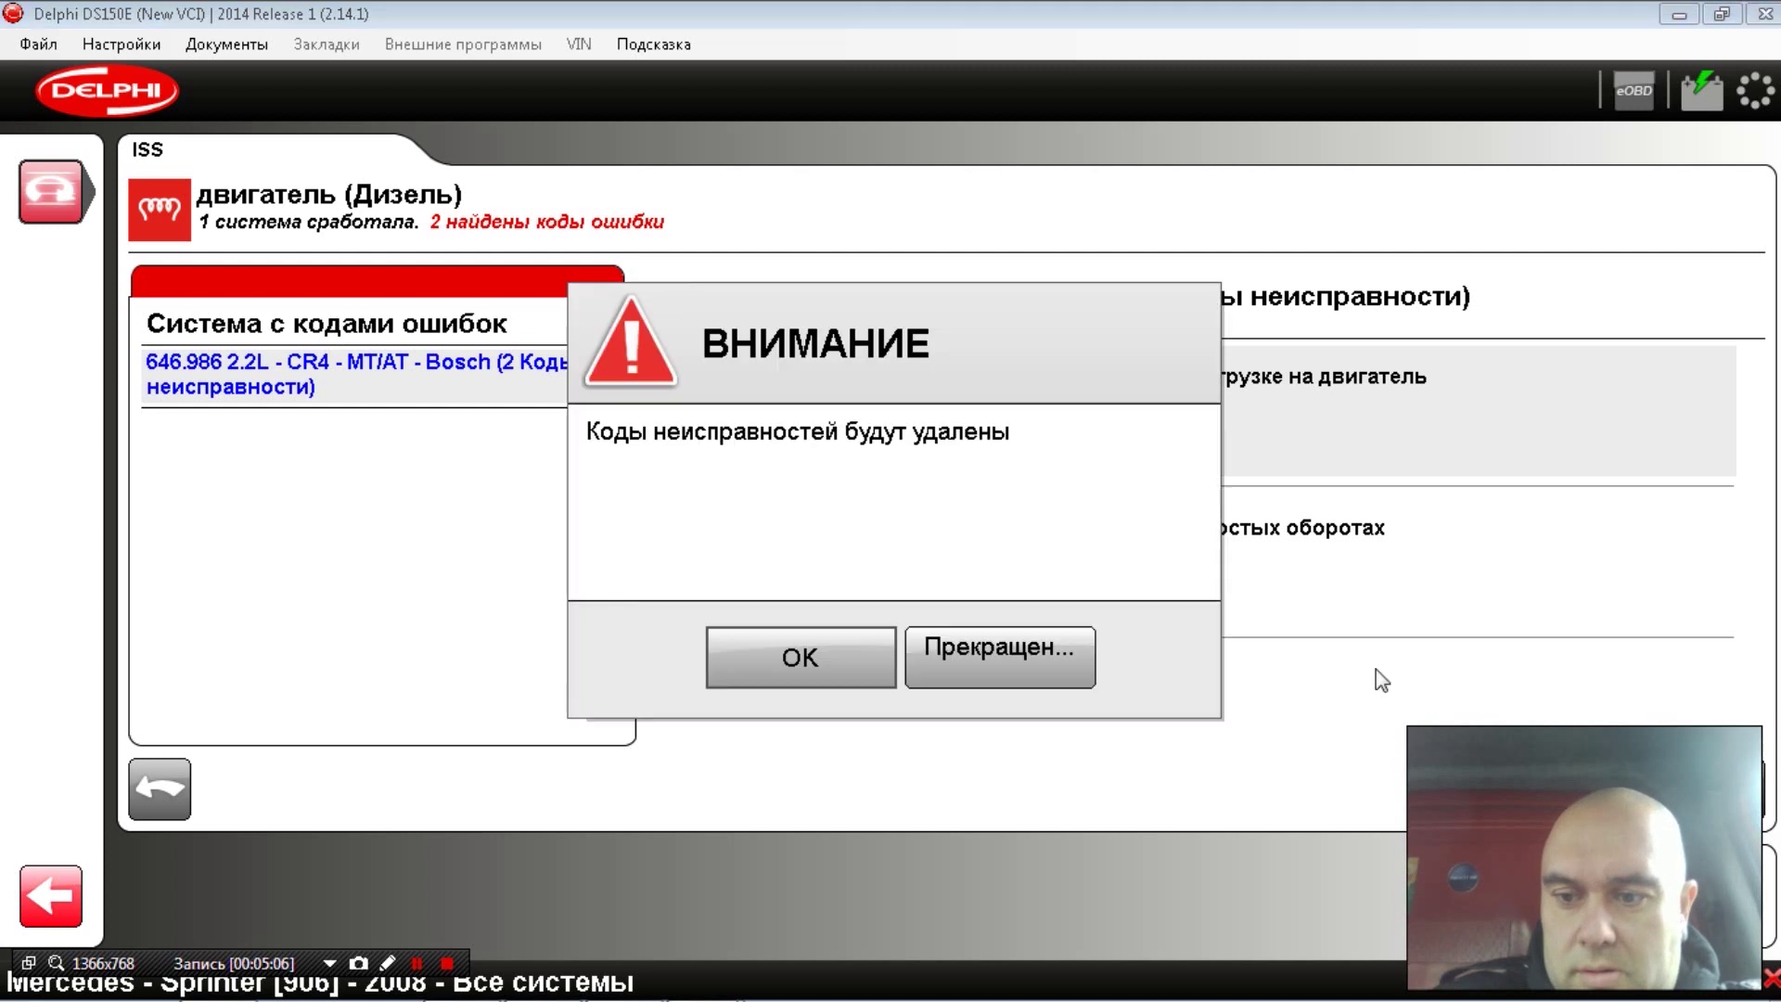
pyautogui.click(847, 669)
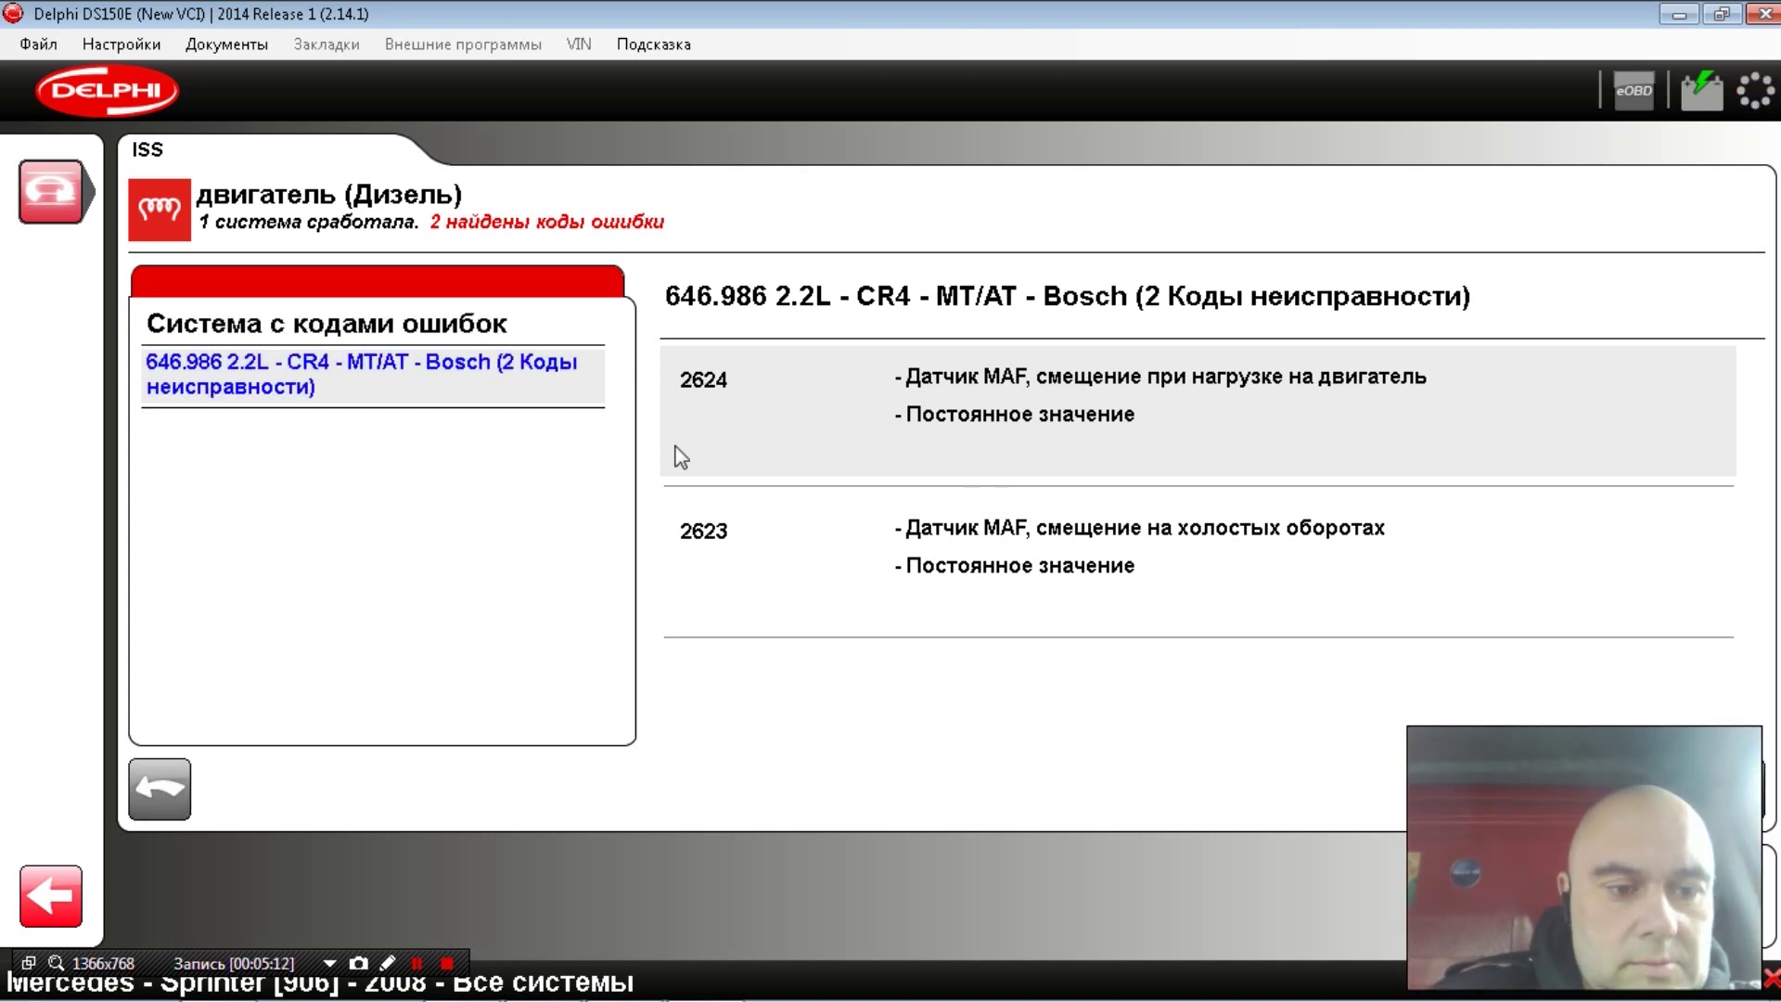
# - Connect to the engine control unit as 646.984 2.2L - CR4 - MT/AT - Bosch and read its fault codes
pyautogui.click(294, 388)
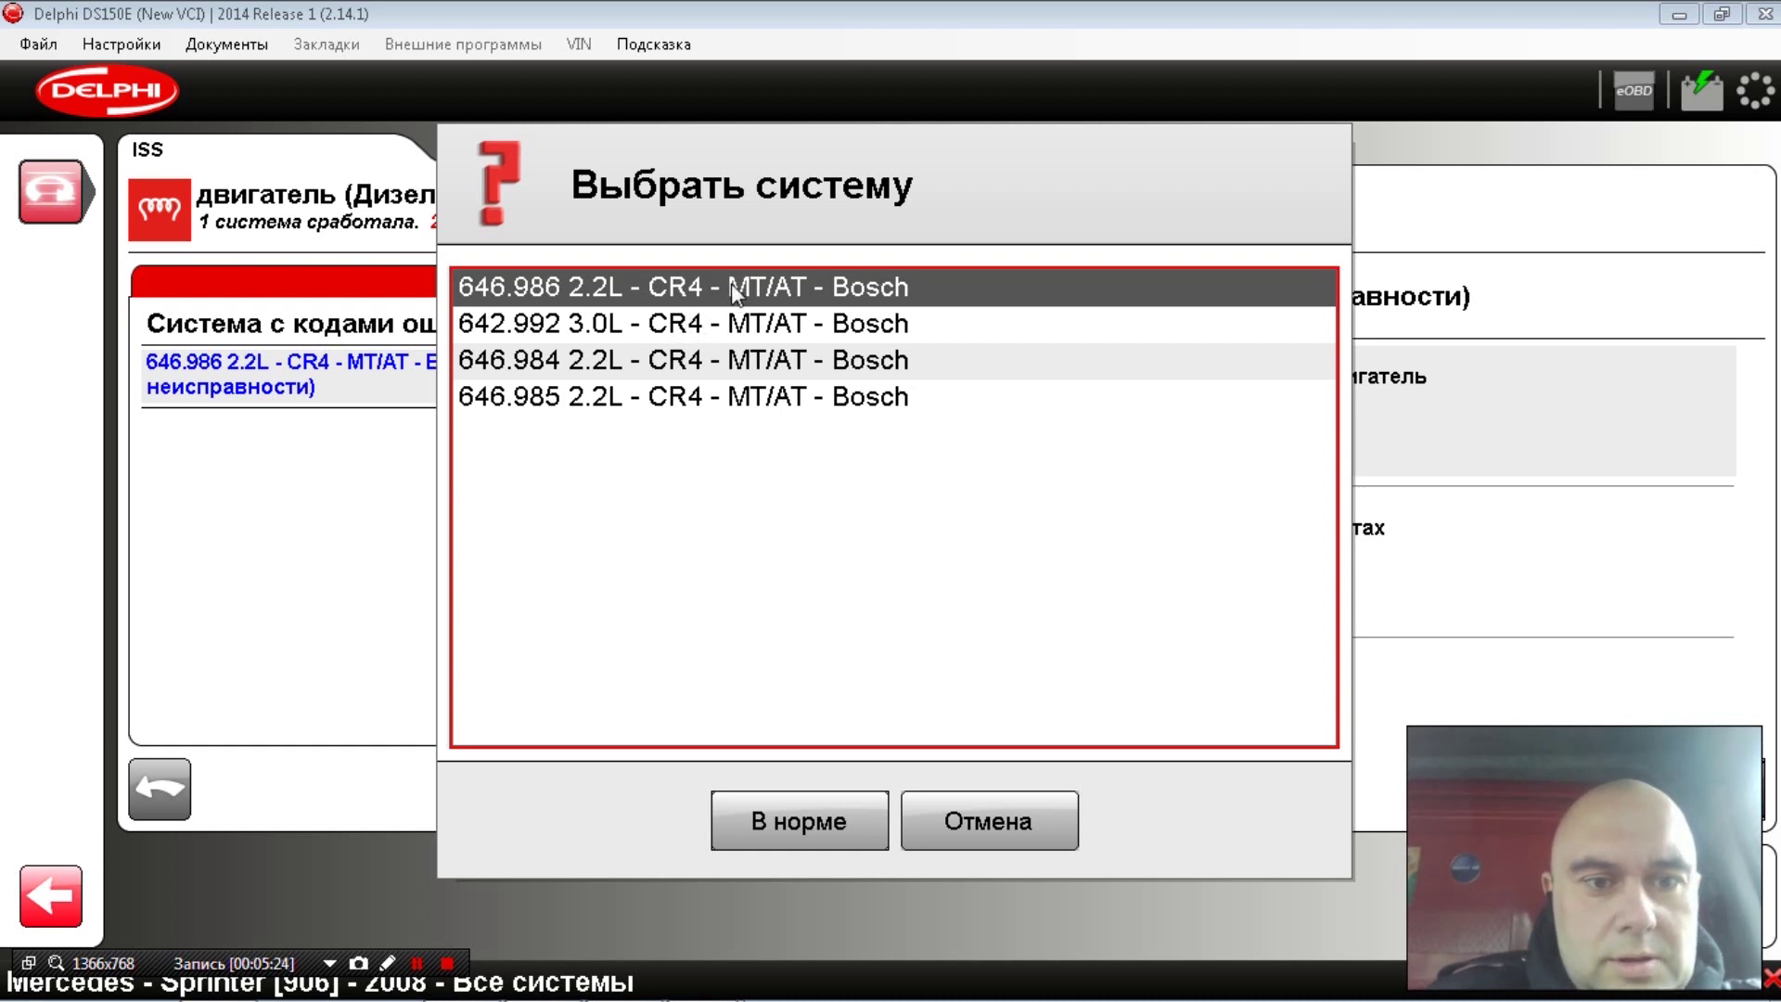
pyautogui.click(705, 366)
pyautogui.click(756, 837)
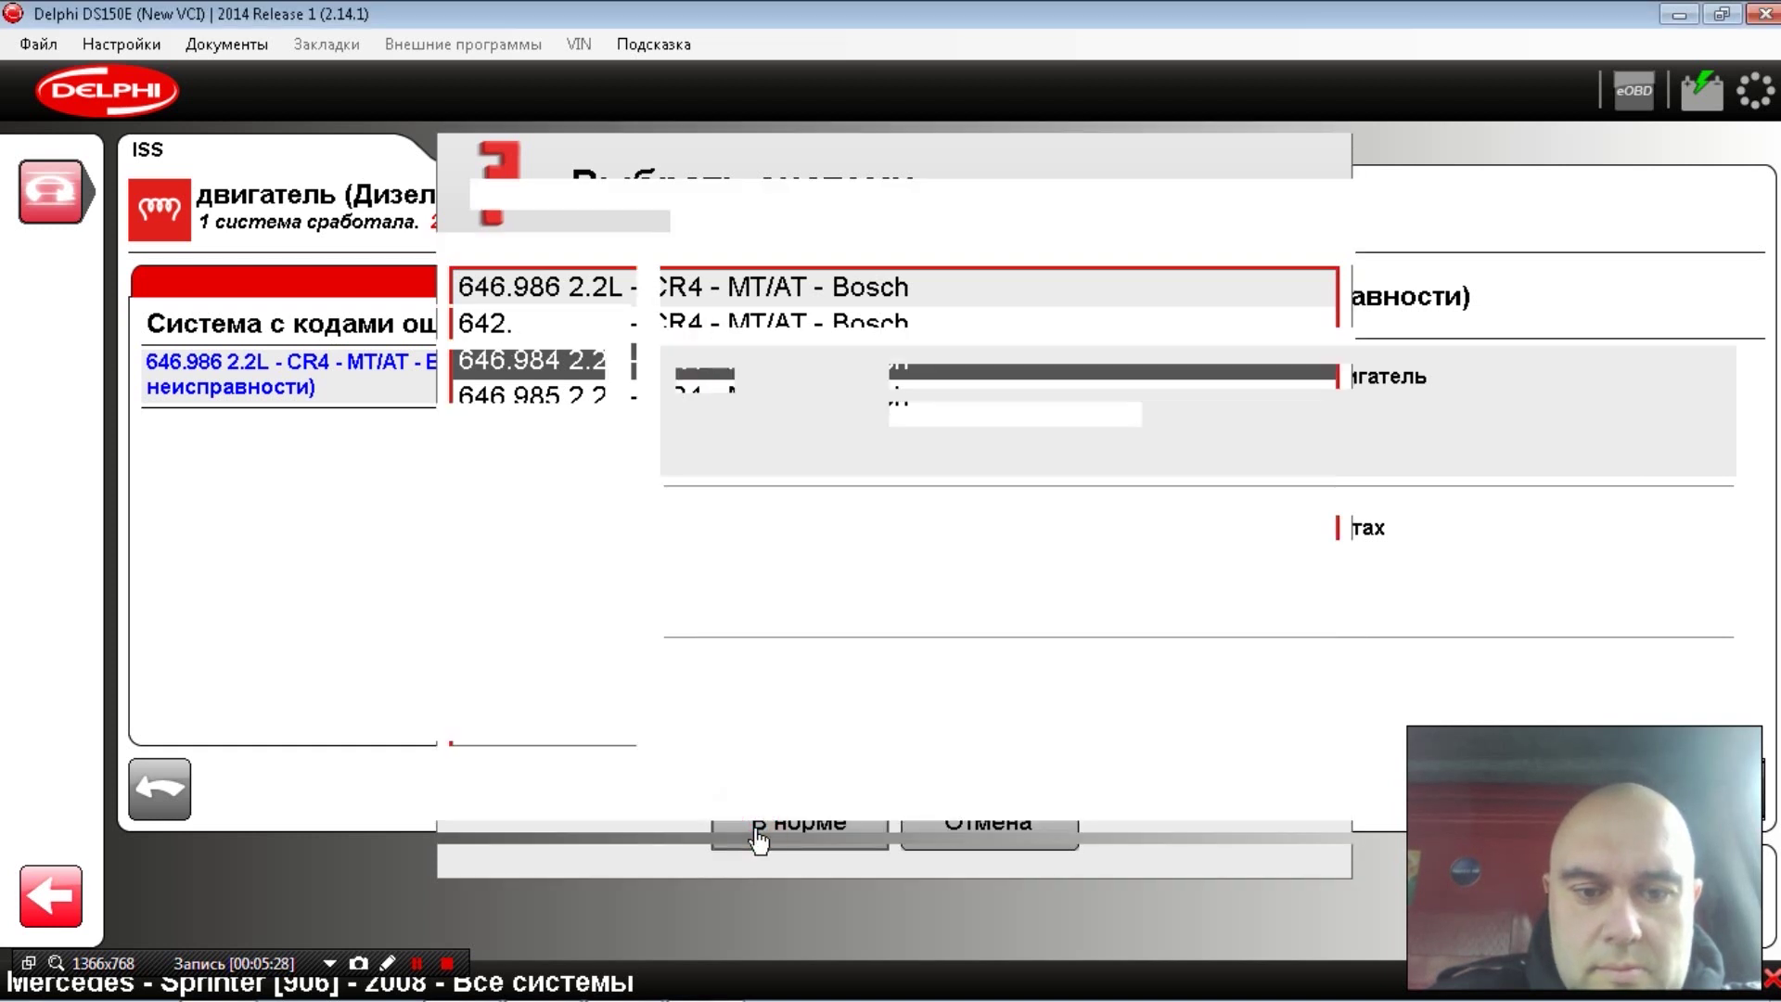
pyautogui.click(742, 849)
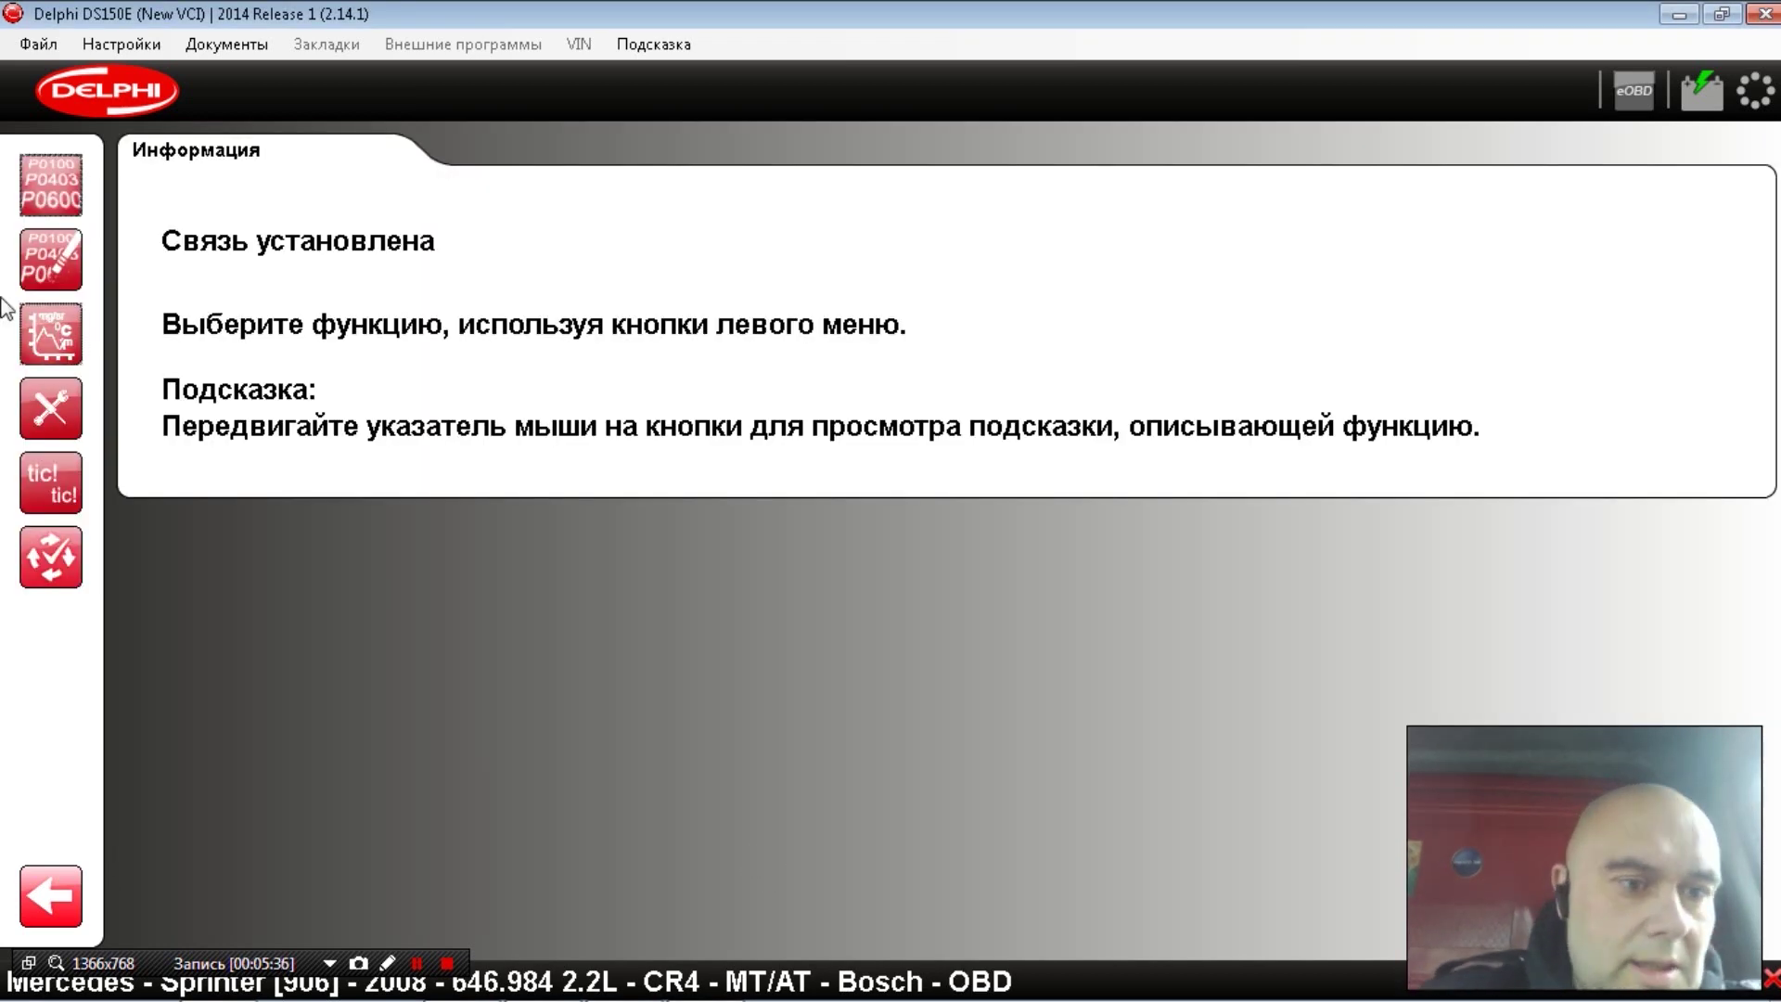
pyautogui.click(45, 190)
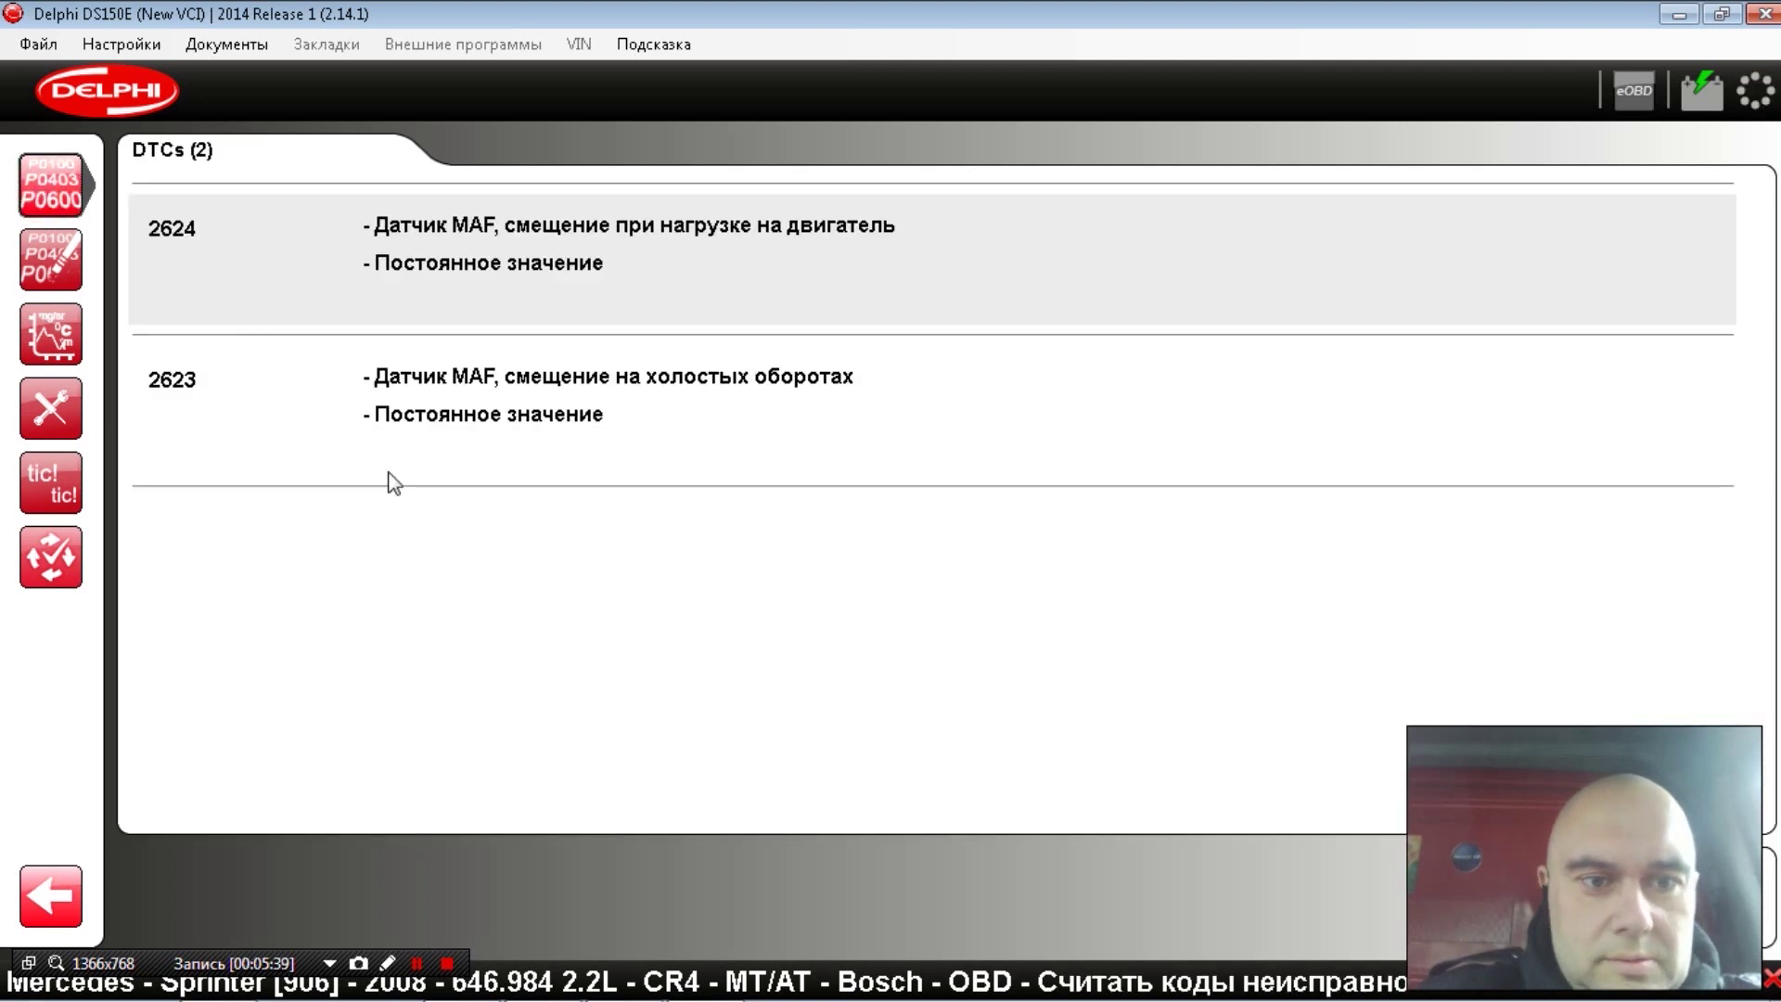
# - Open the engine's real-time data and browse the data lists from the VIN up to Контакт 87 in list 15
pyautogui.click(56, 341)
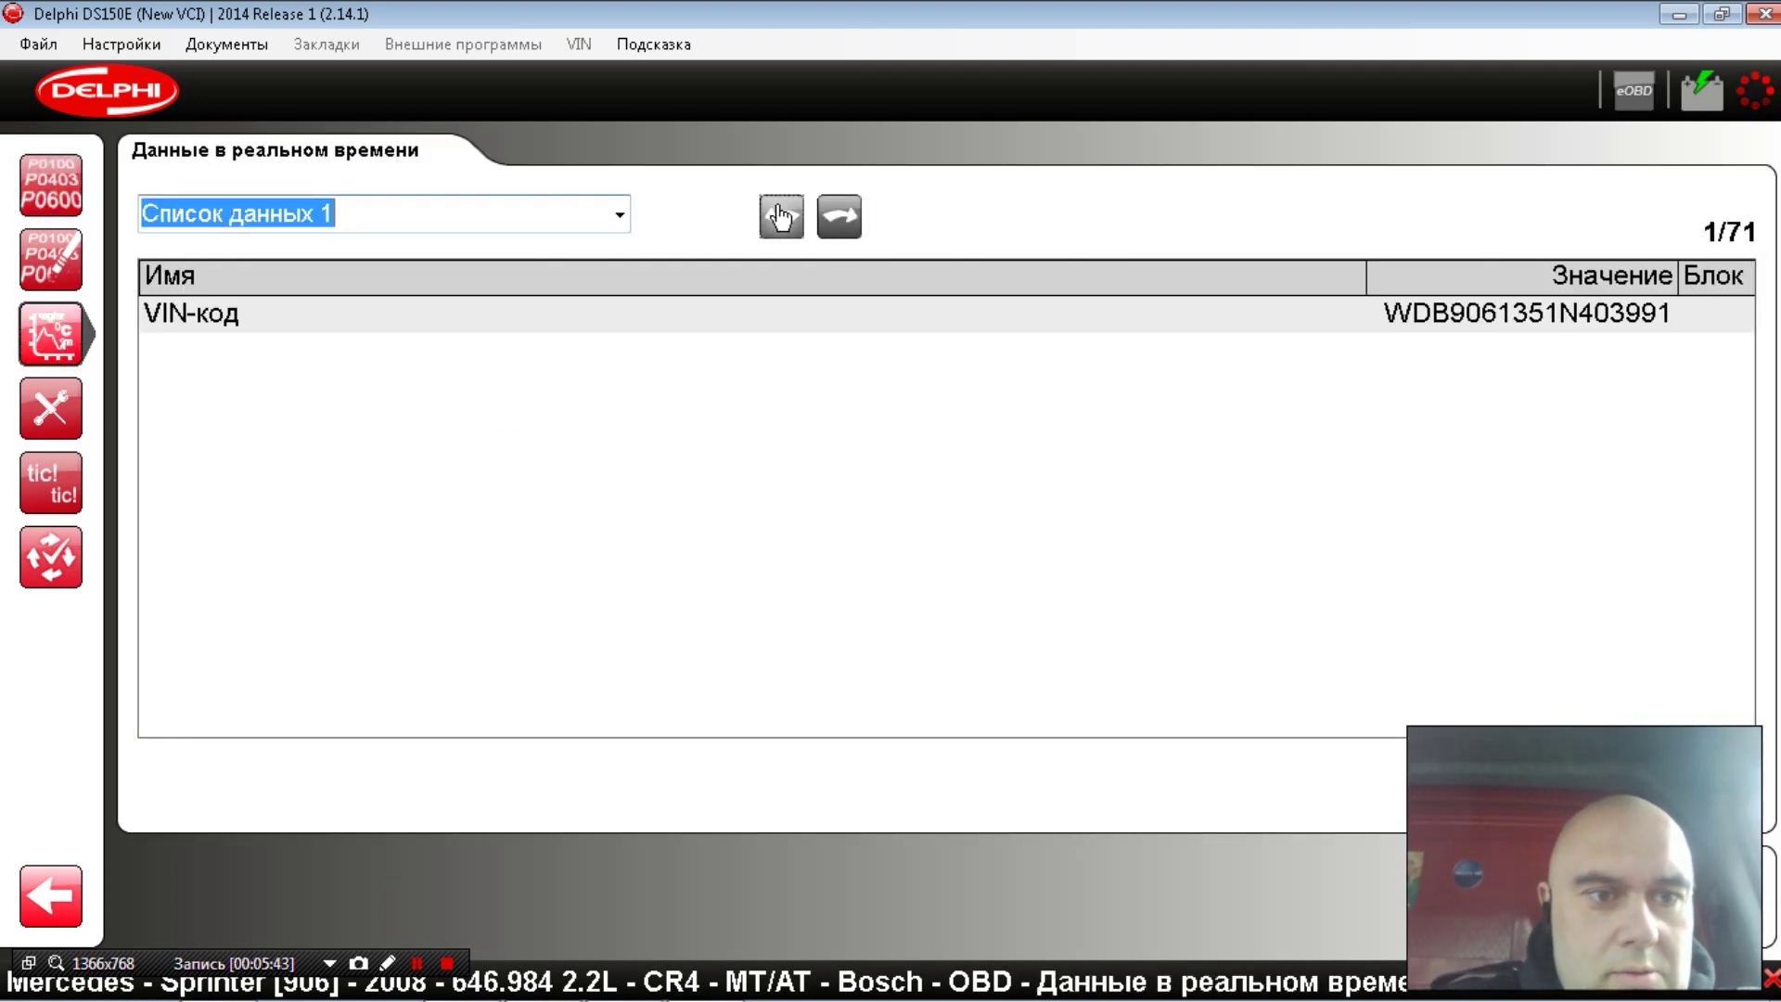
pyautogui.click(781, 216)
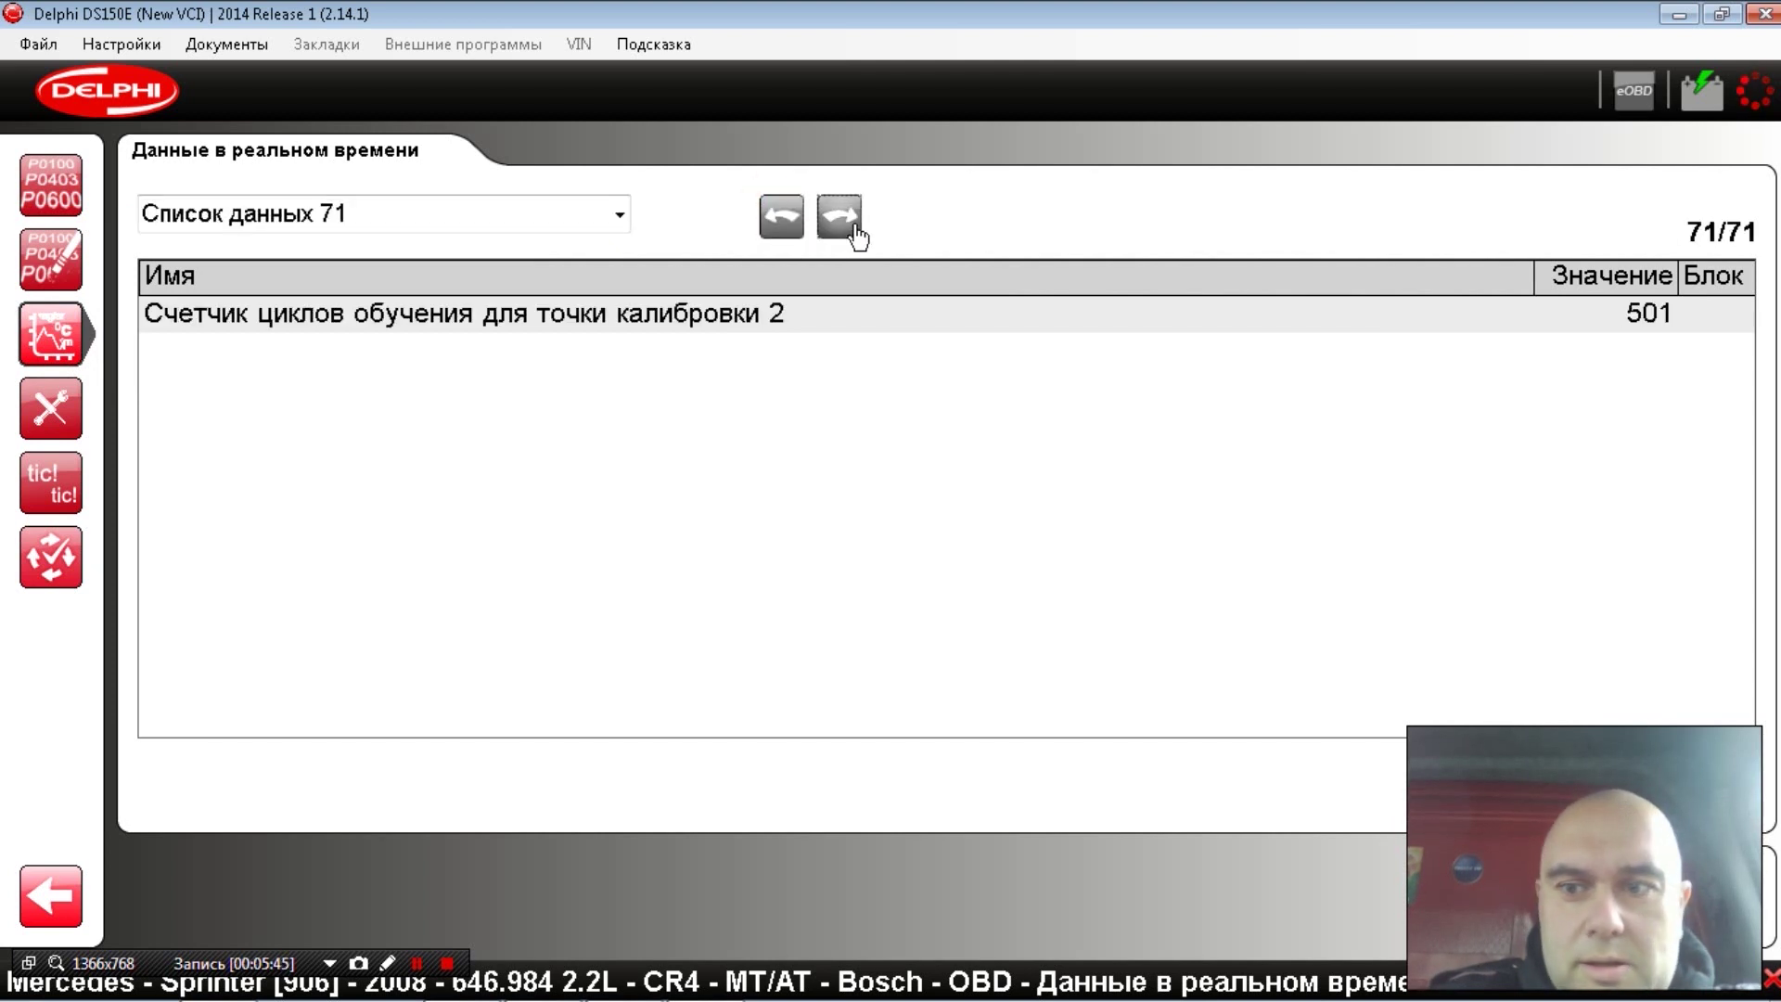
pyautogui.click(855, 227)
pyautogui.click(854, 228)
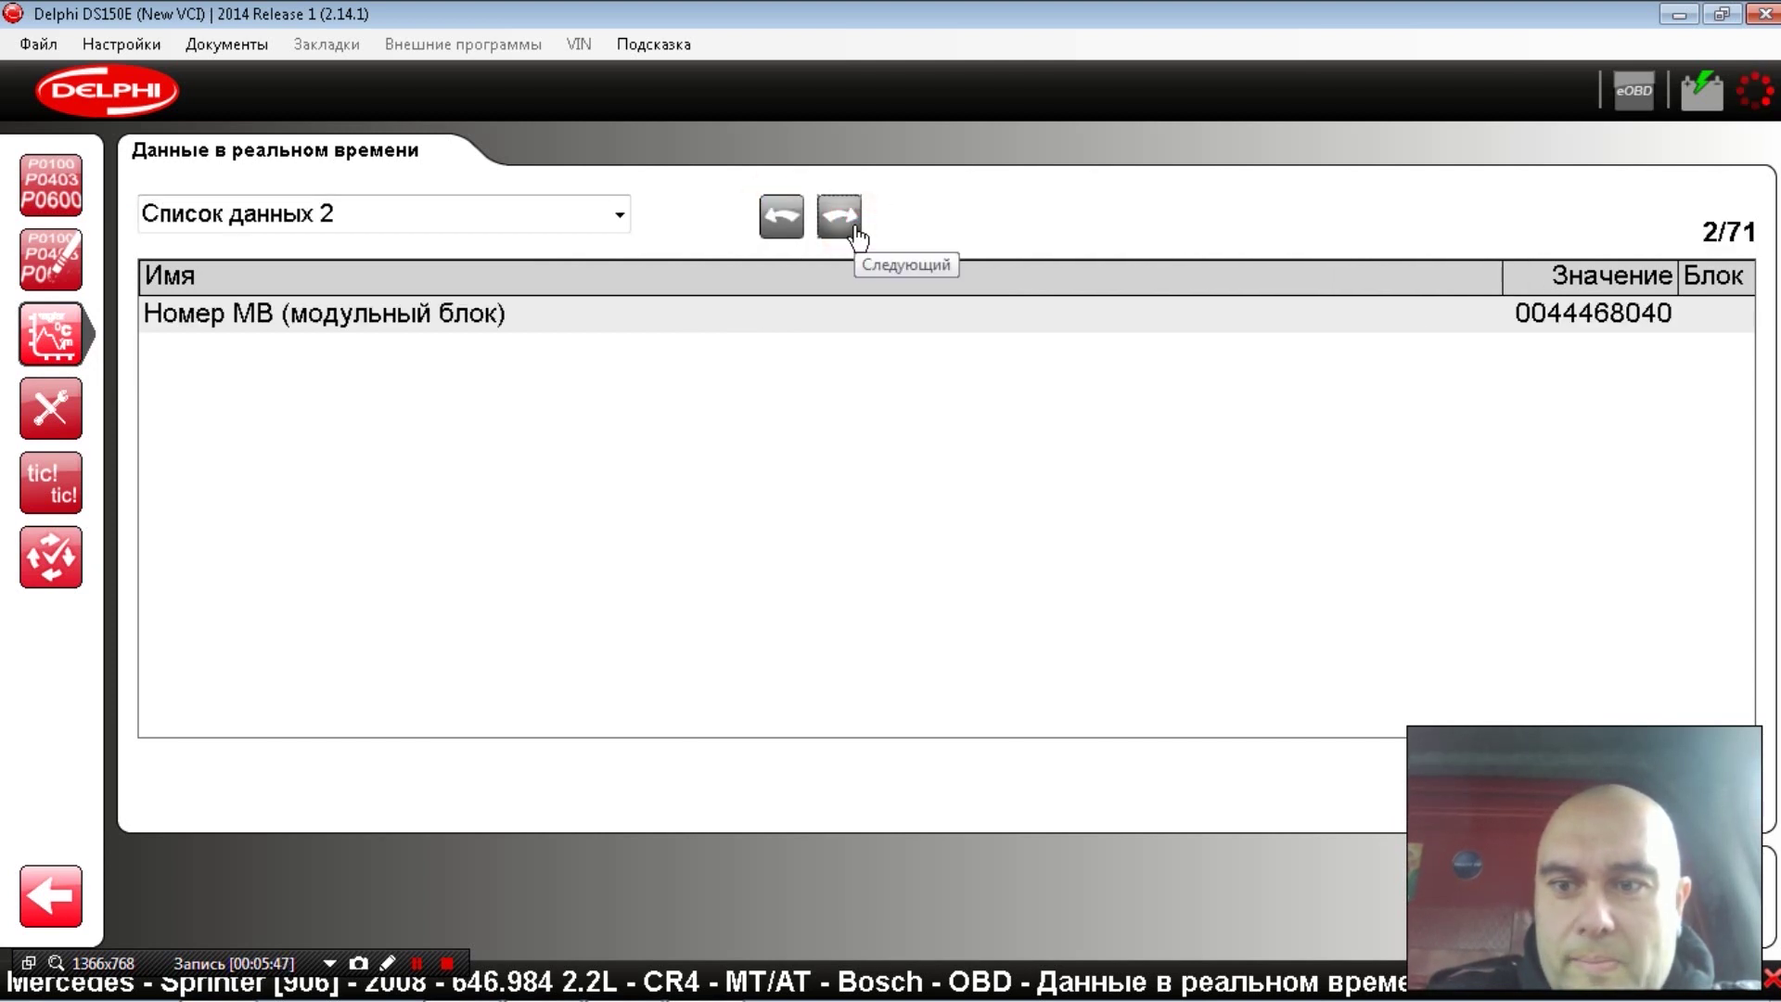
pyautogui.click(854, 227)
pyautogui.click(854, 227)
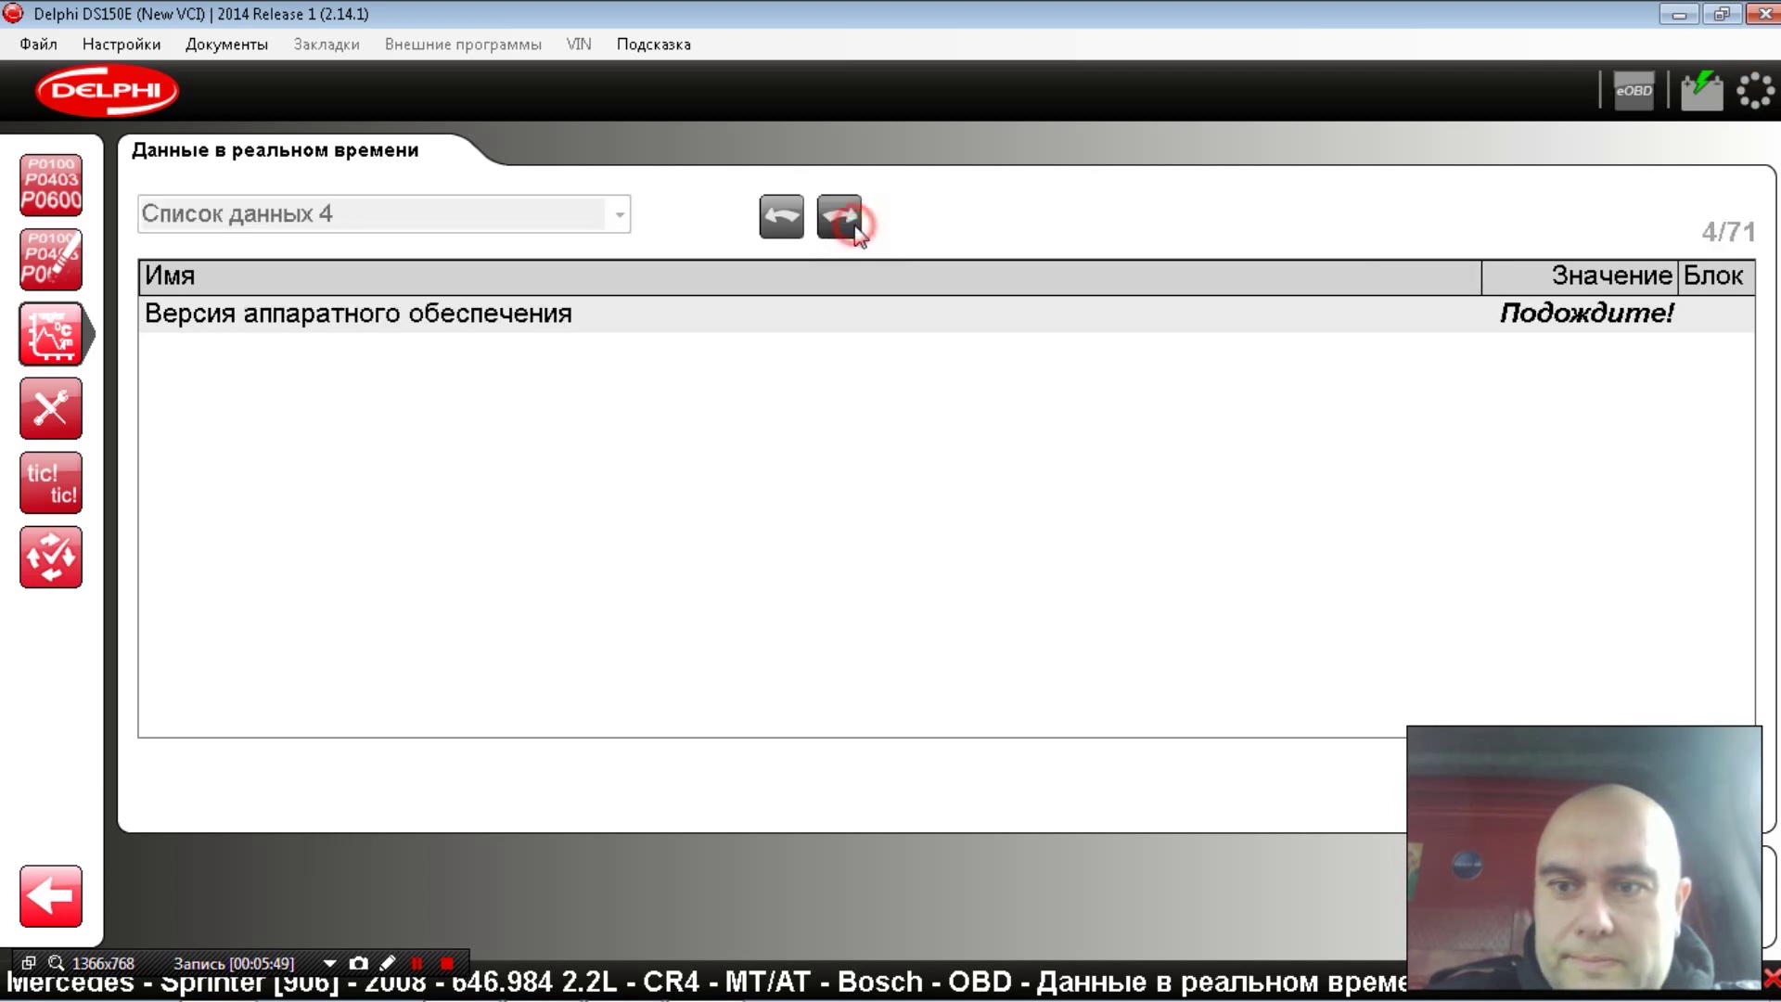
pyautogui.click(856, 232)
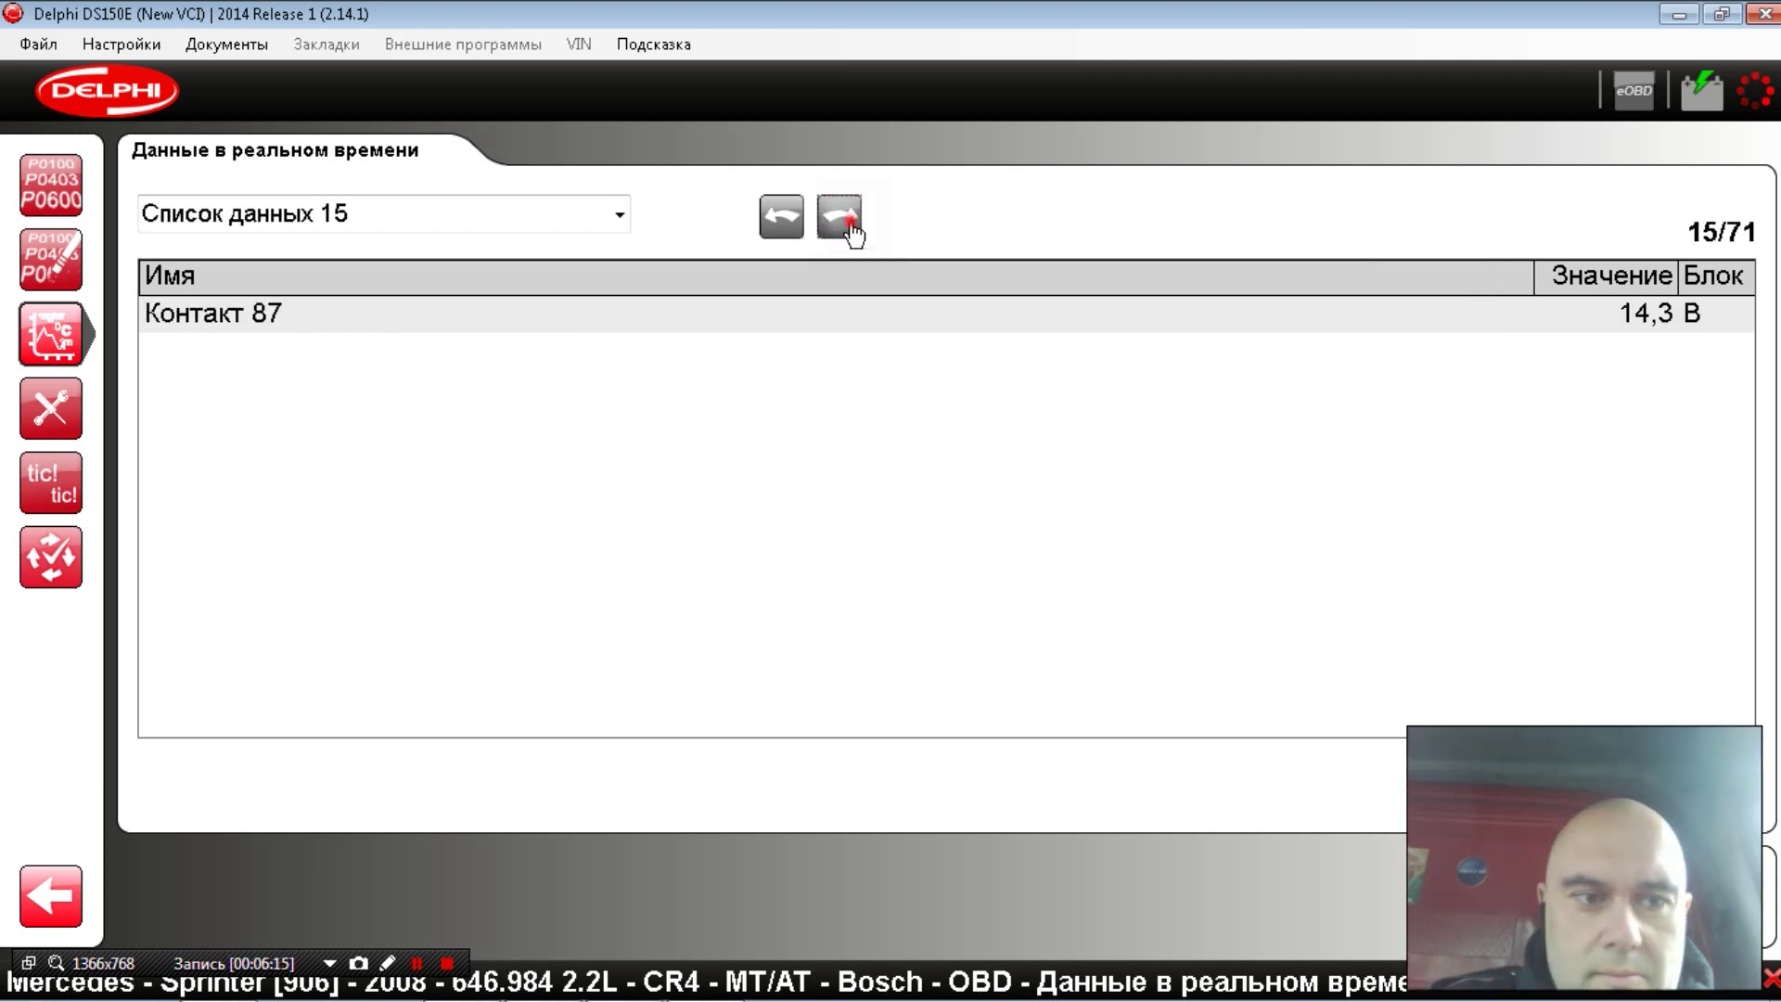
# - Compare the actual rail pressure in data list 17 with the required rail pressure in data list 18
pyautogui.click(854, 232)
pyautogui.click(853, 230)
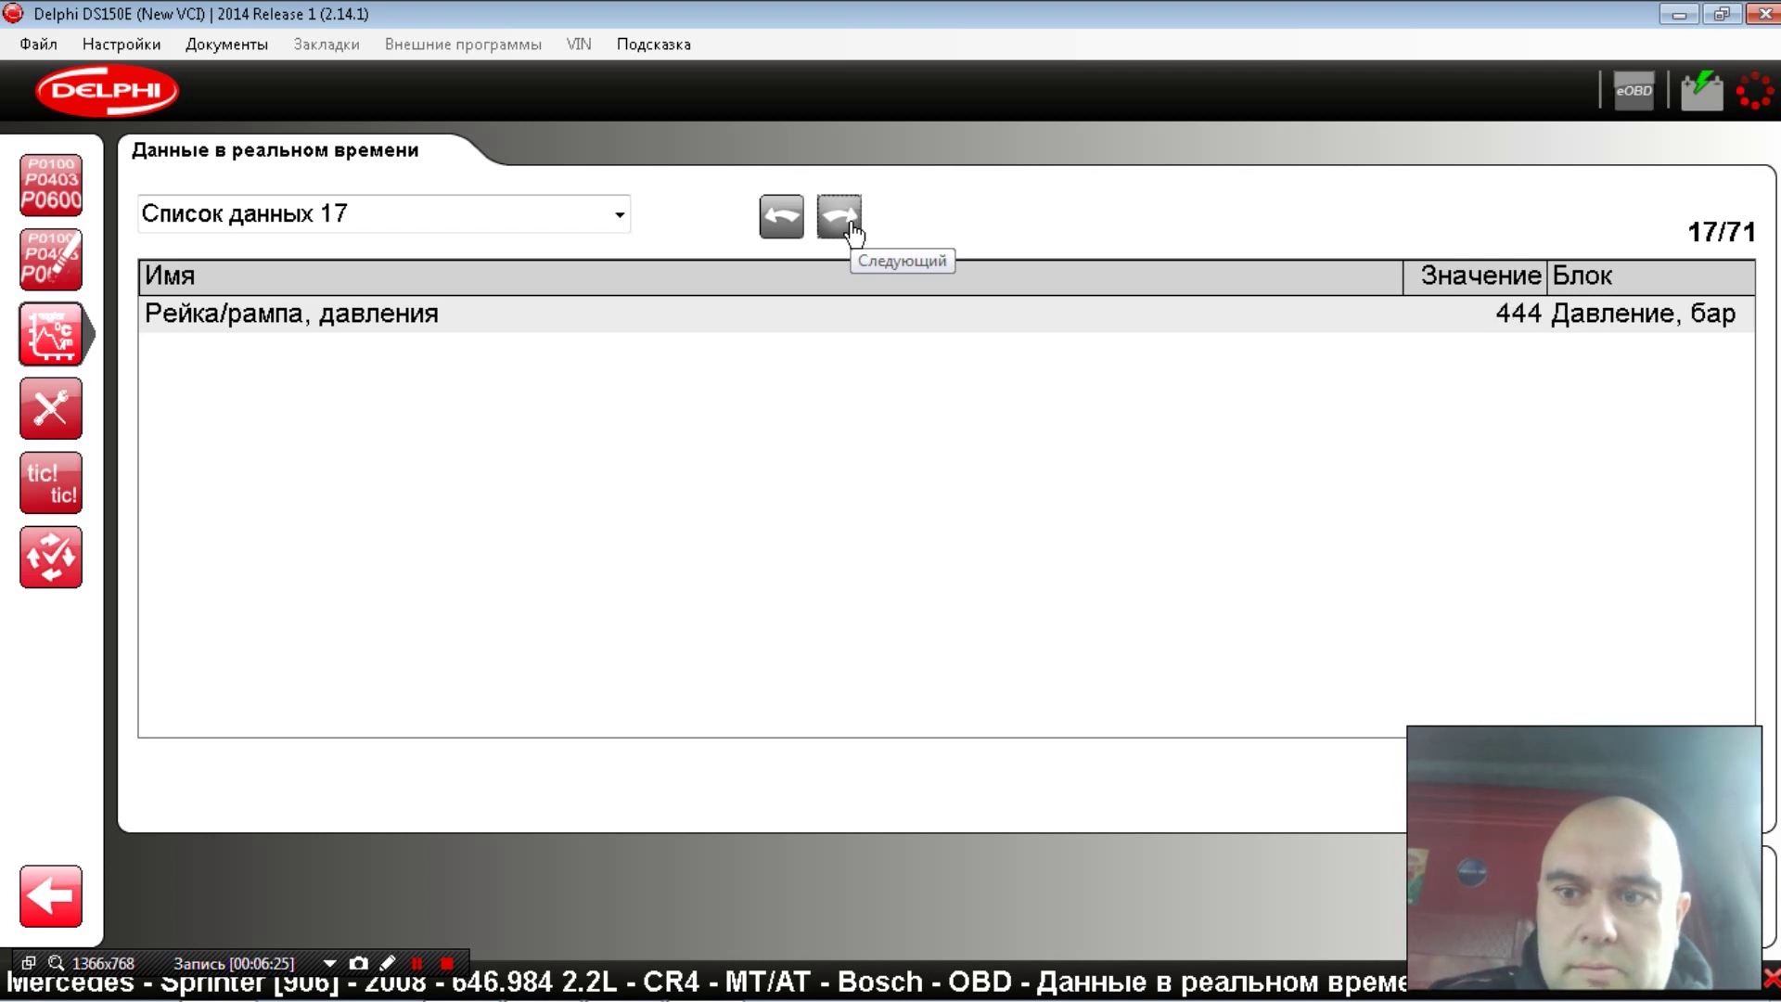
pyautogui.click(853, 231)
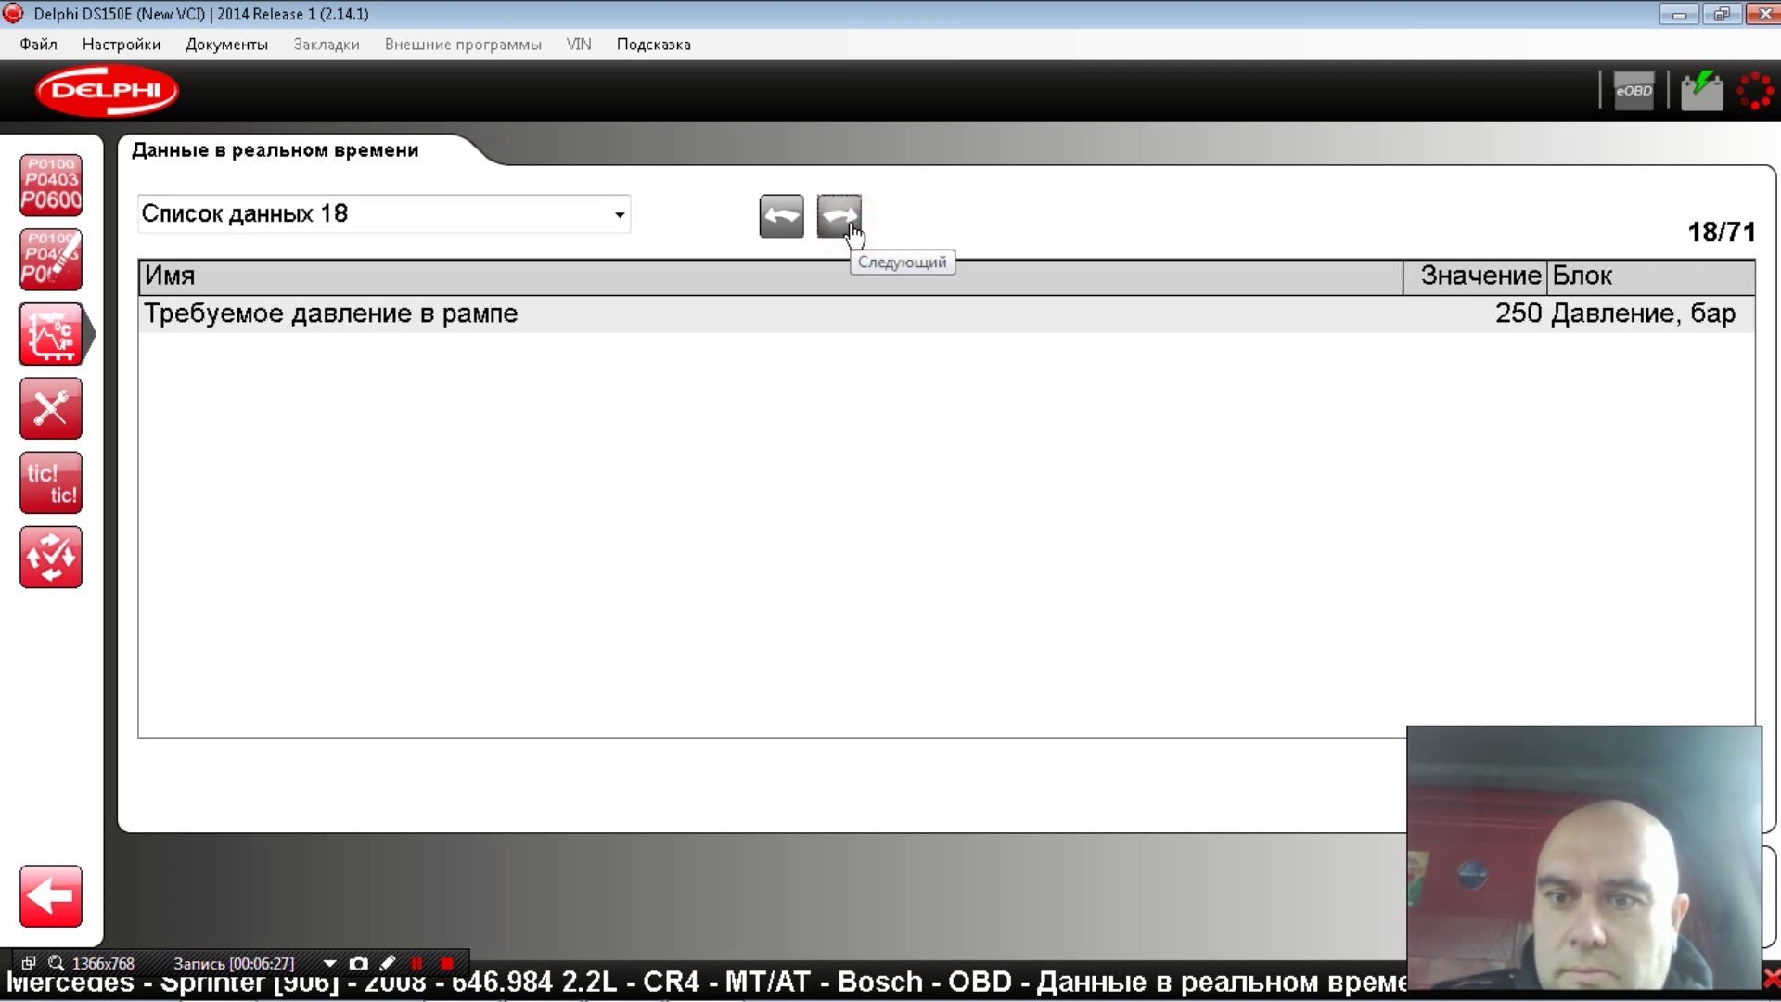
pyautogui.click(779, 223)
pyautogui.click(849, 228)
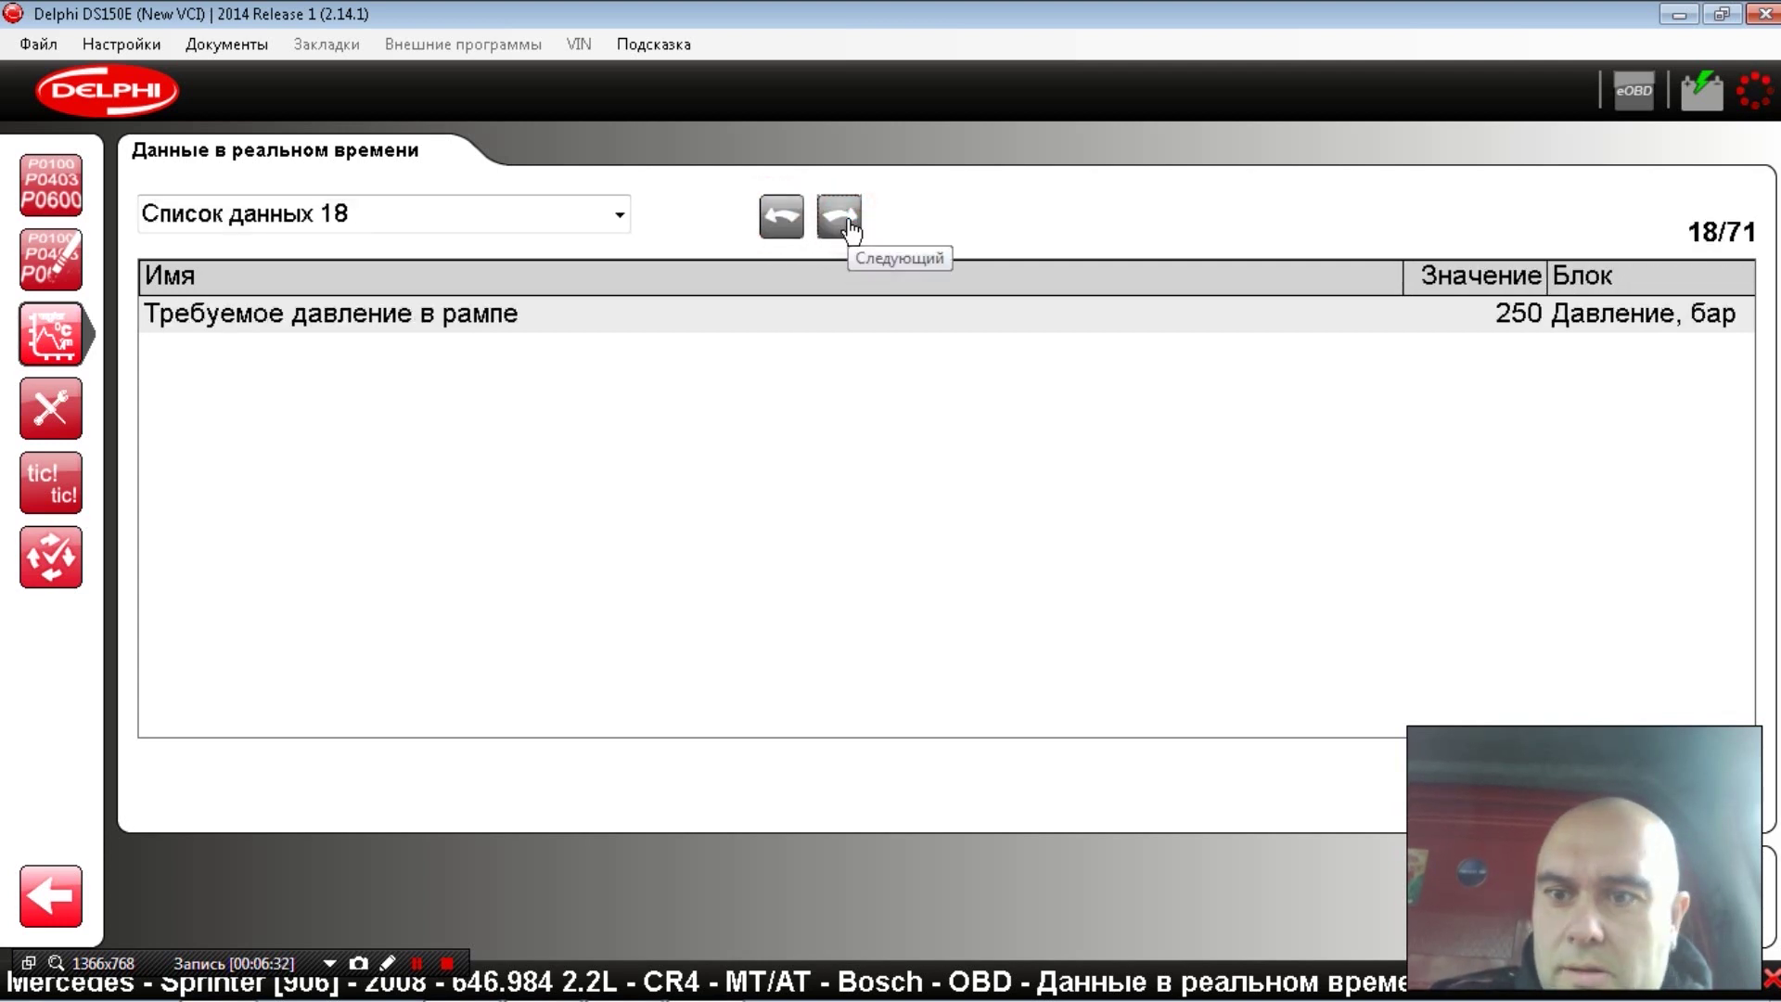
# - Browse real-time data lists 19 to 23, from the synchronization status through the quantity control valve to the actual and specified boost pressure
pyautogui.click(850, 228)
pyautogui.click(849, 228)
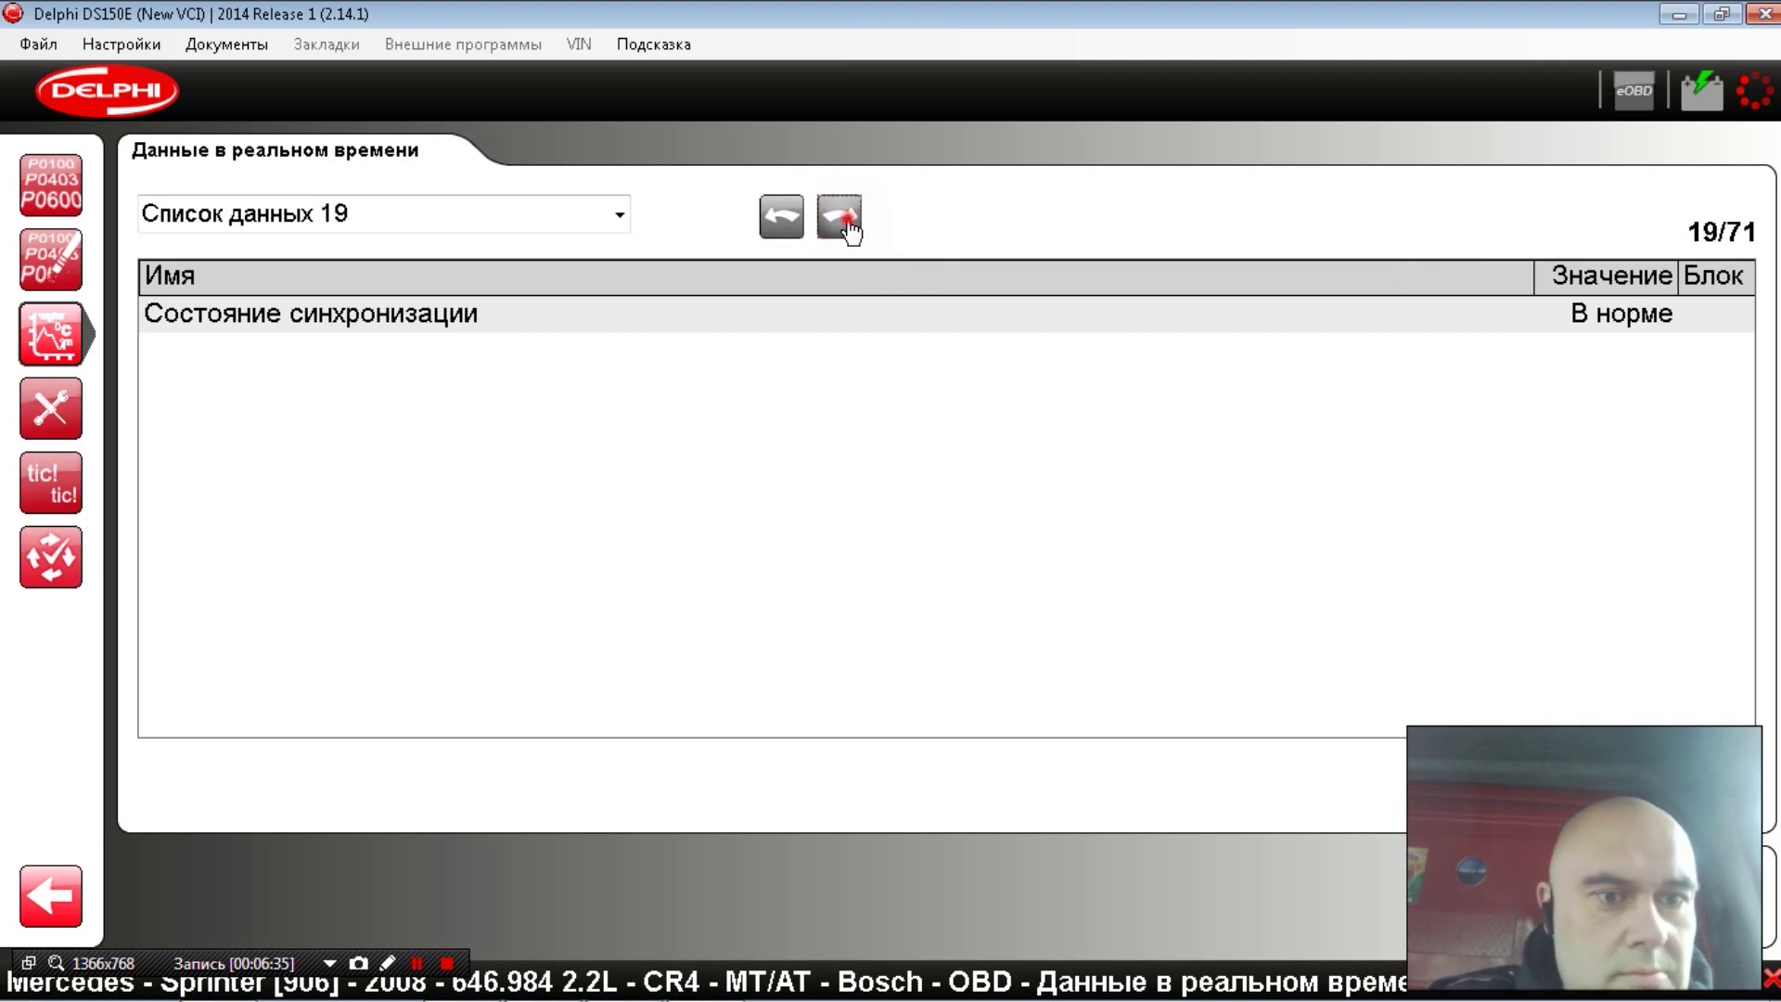
pyautogui.click(850, 228)
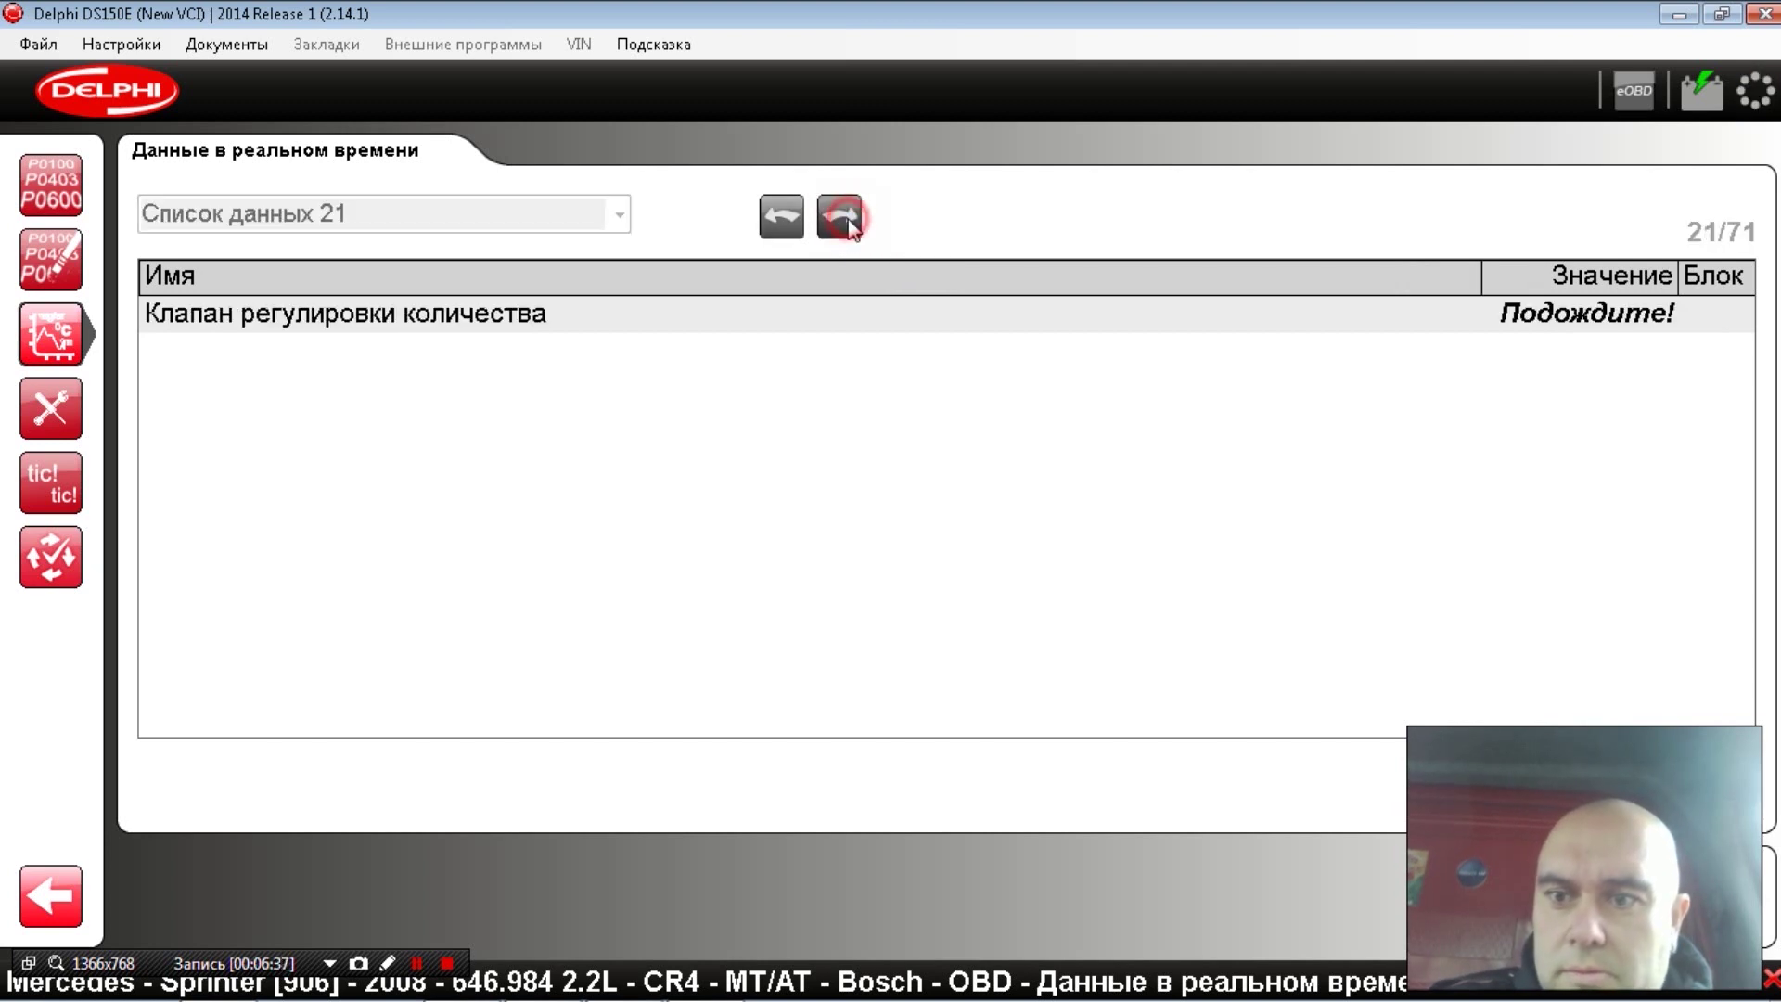
pyautogui.click(850, 228)
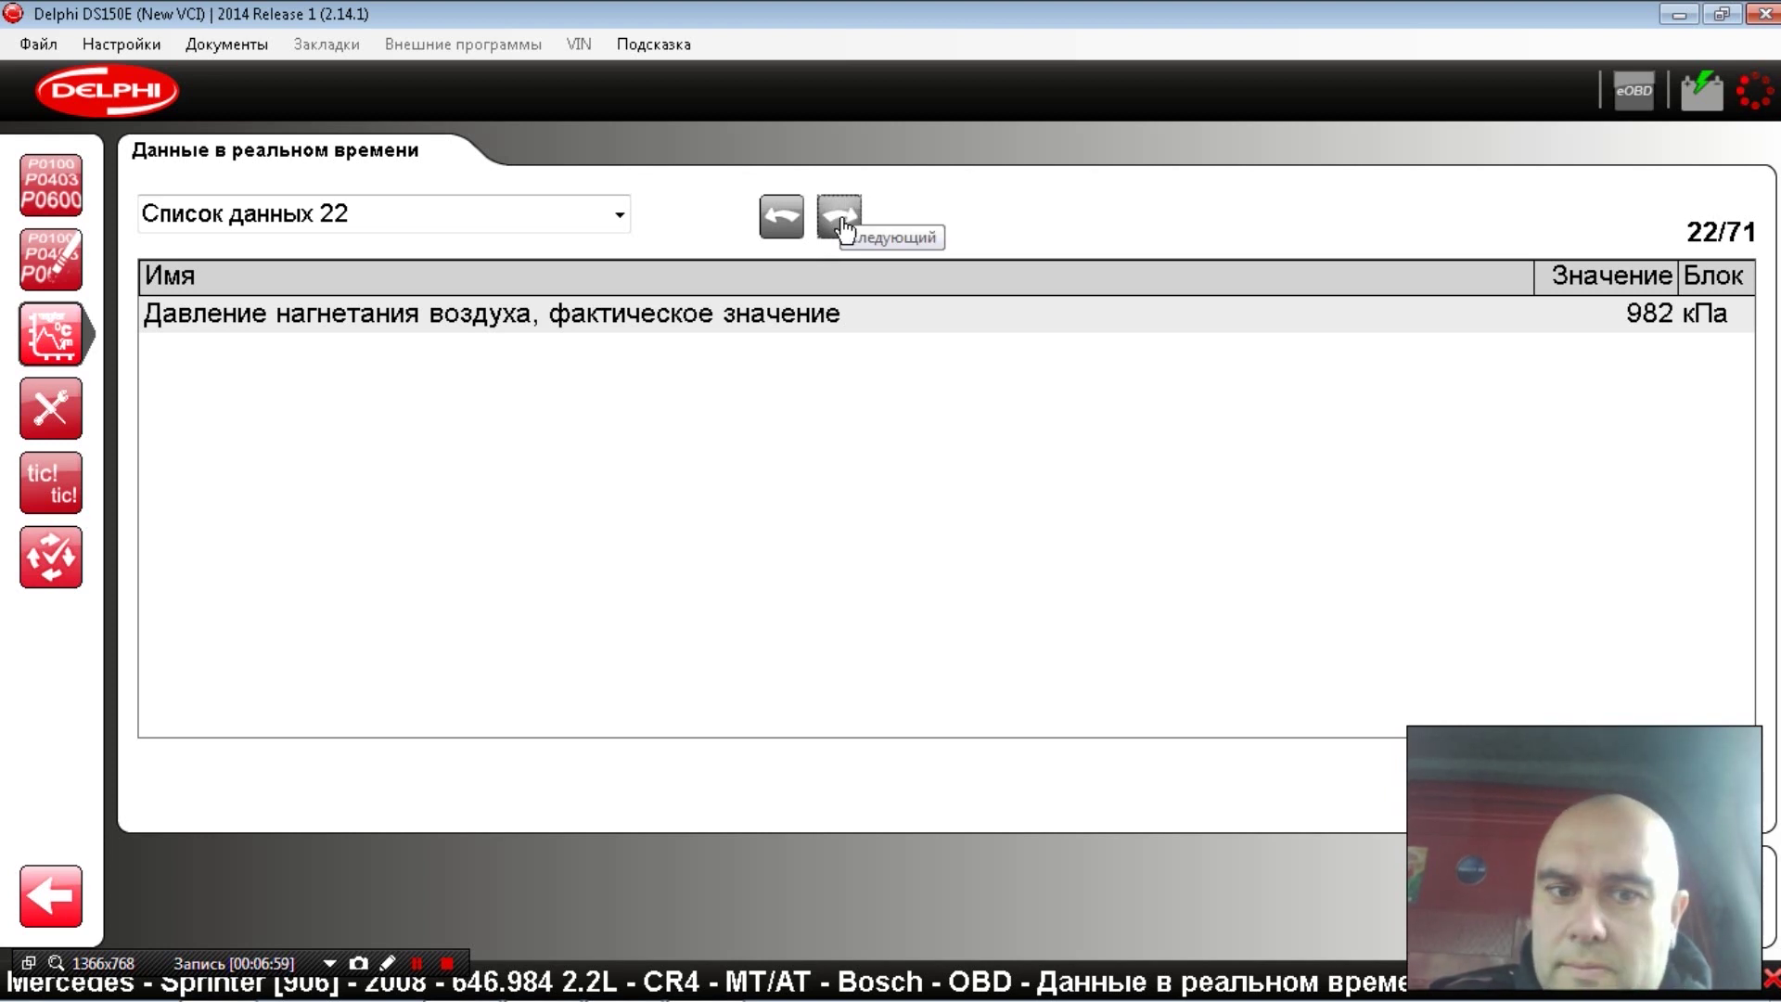
pyautogui.click(841, 223)
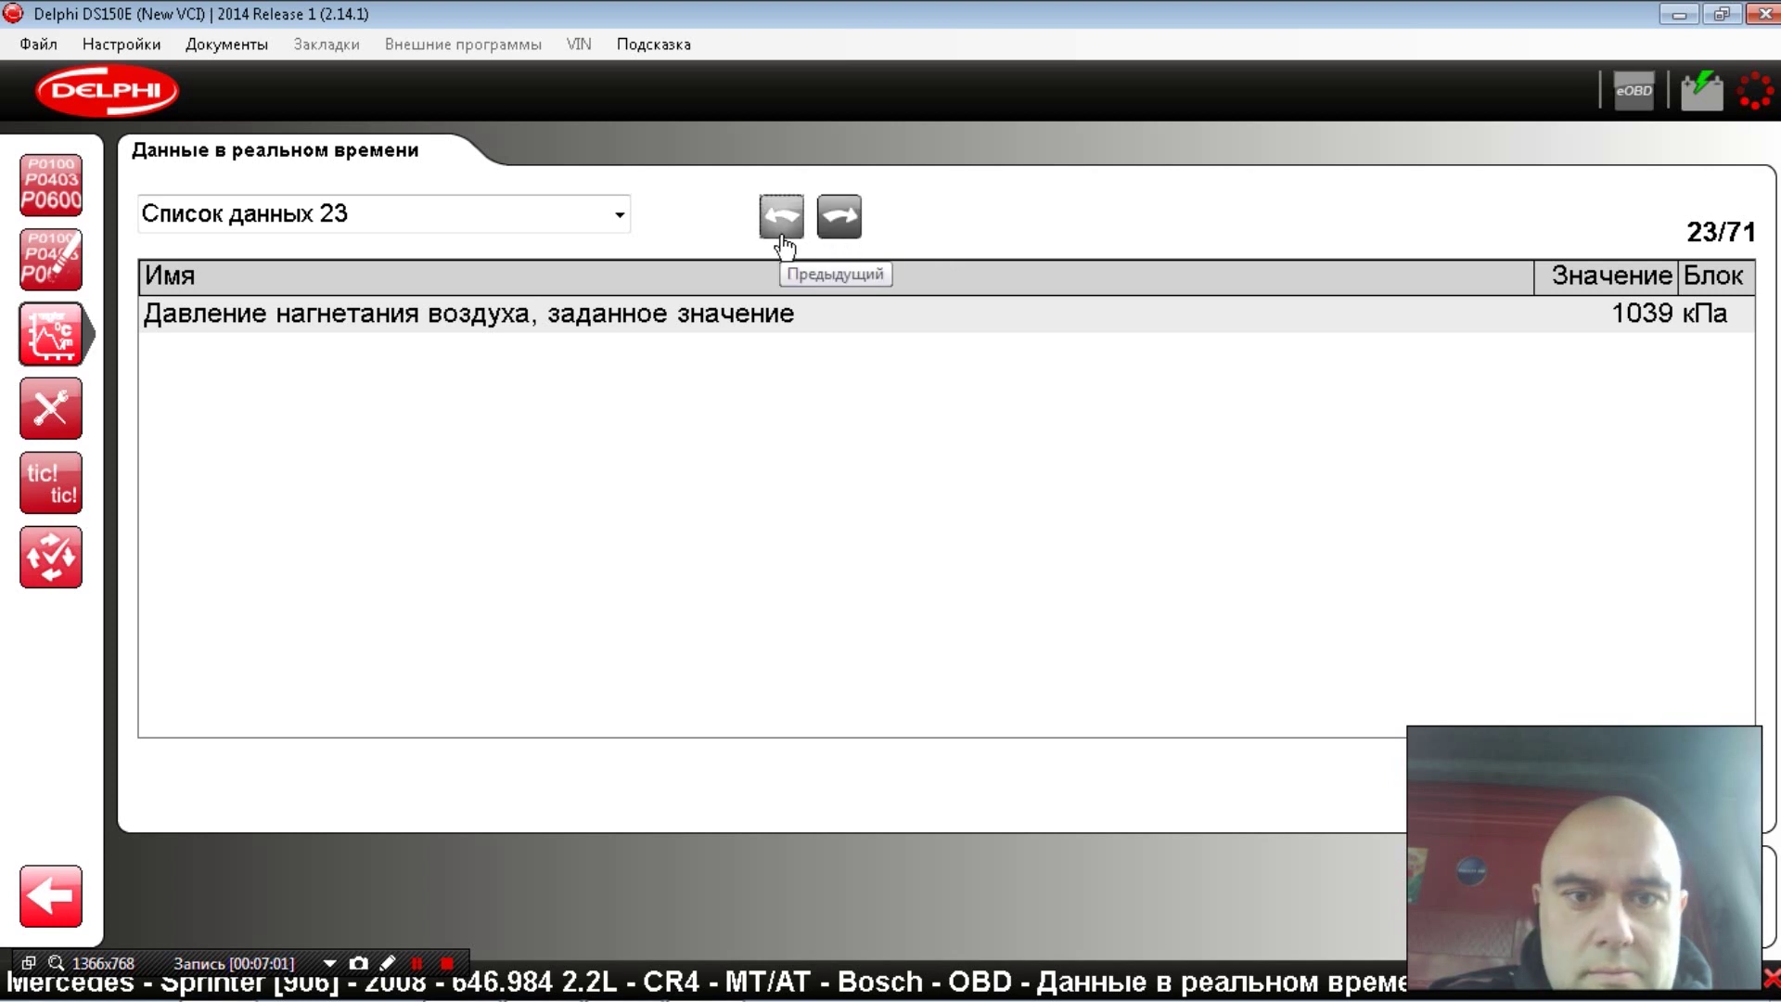
# - Check the engine speed, coolant temperature and fuel temperature in data lists 24 to 26
pyautogui.click(837, 232)
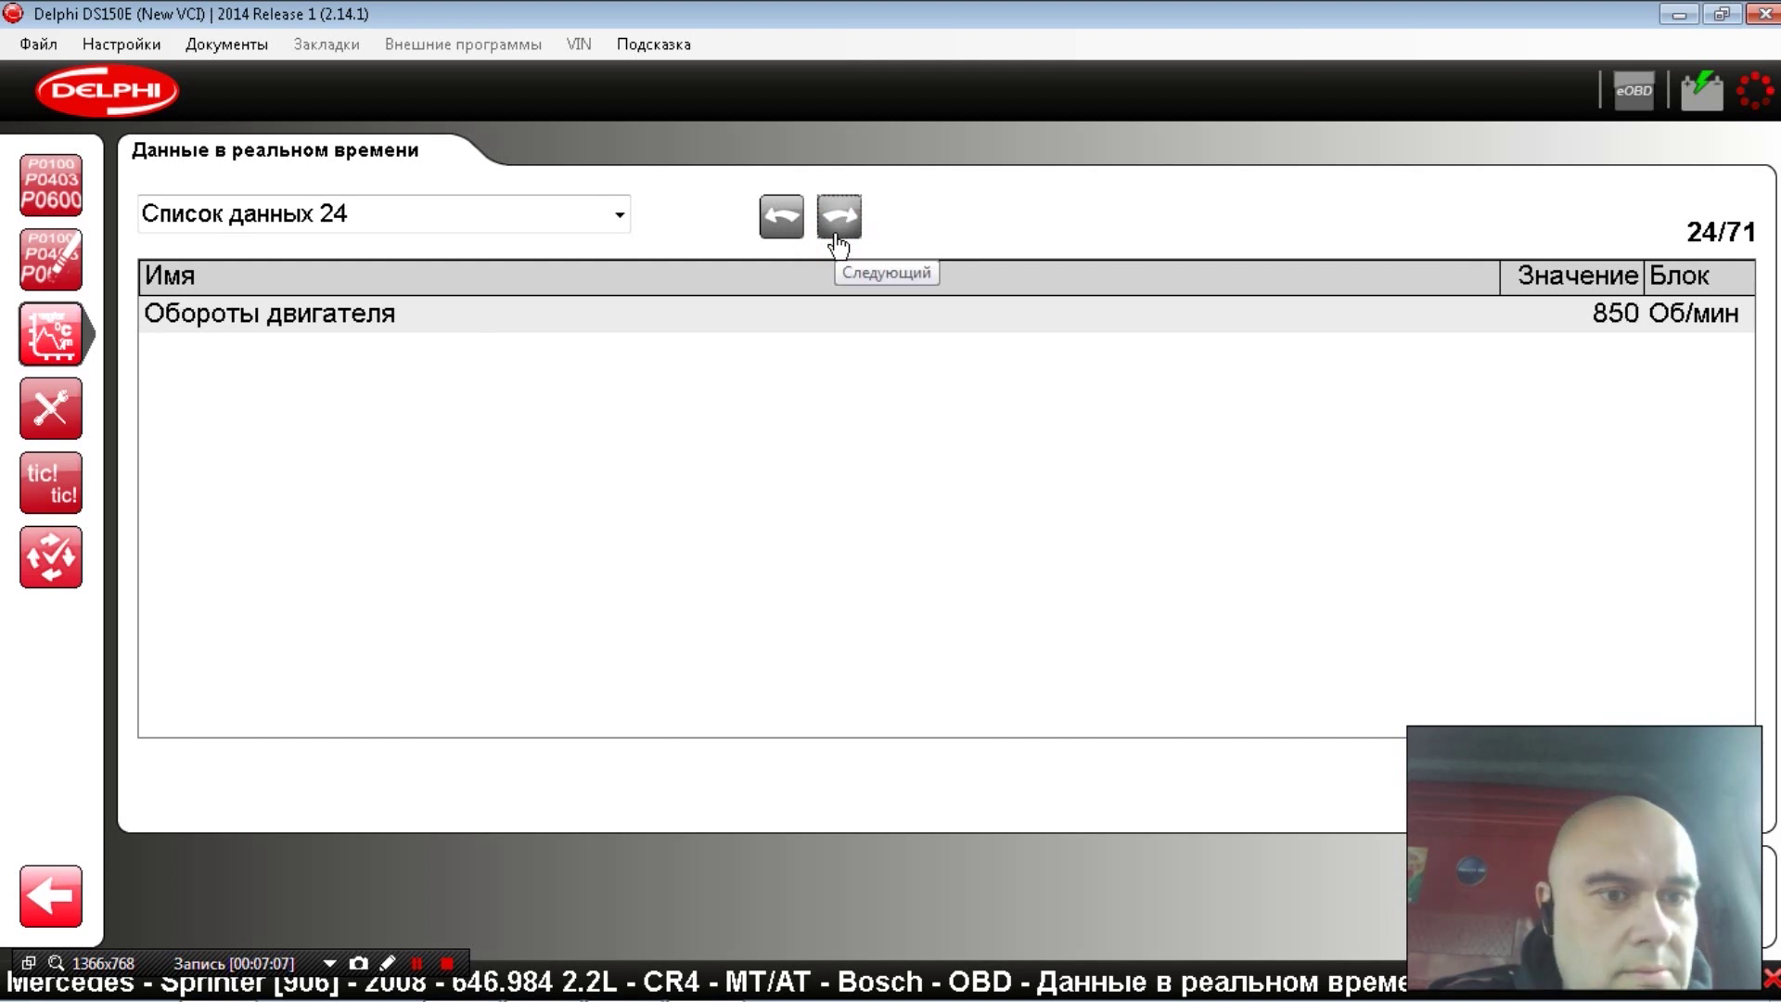
pyautogui.click(837, 240)
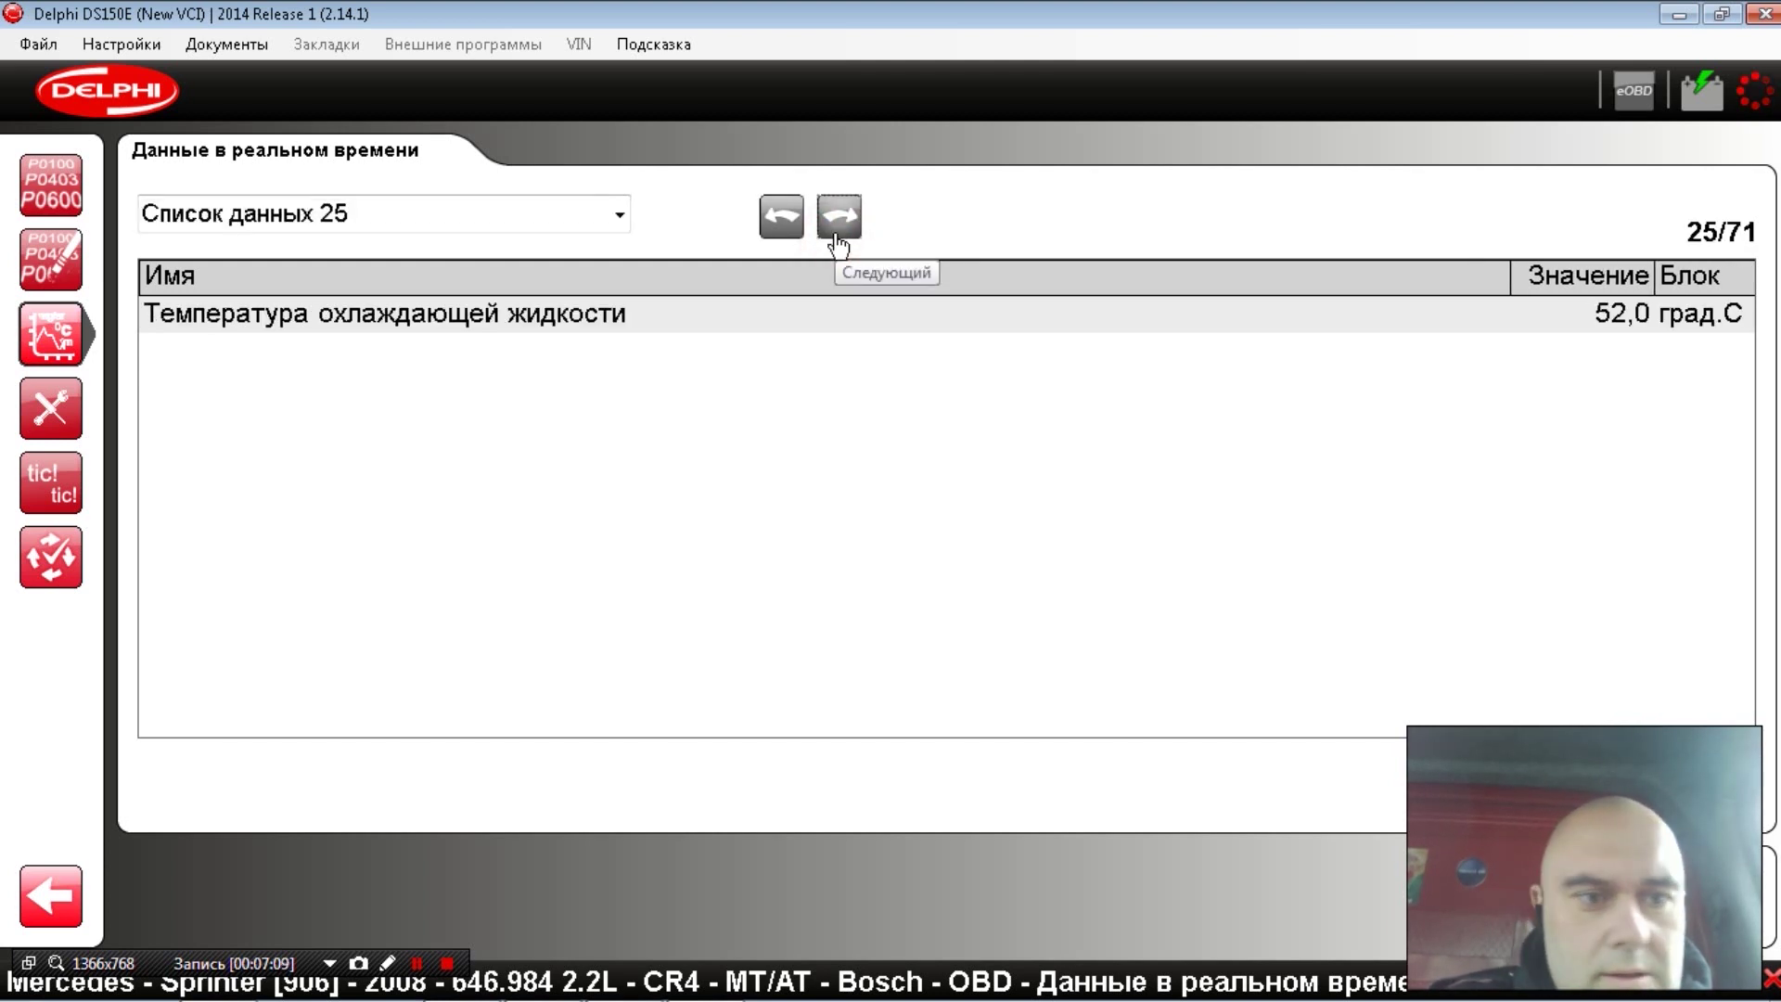
pyautogui.click(838, 239)
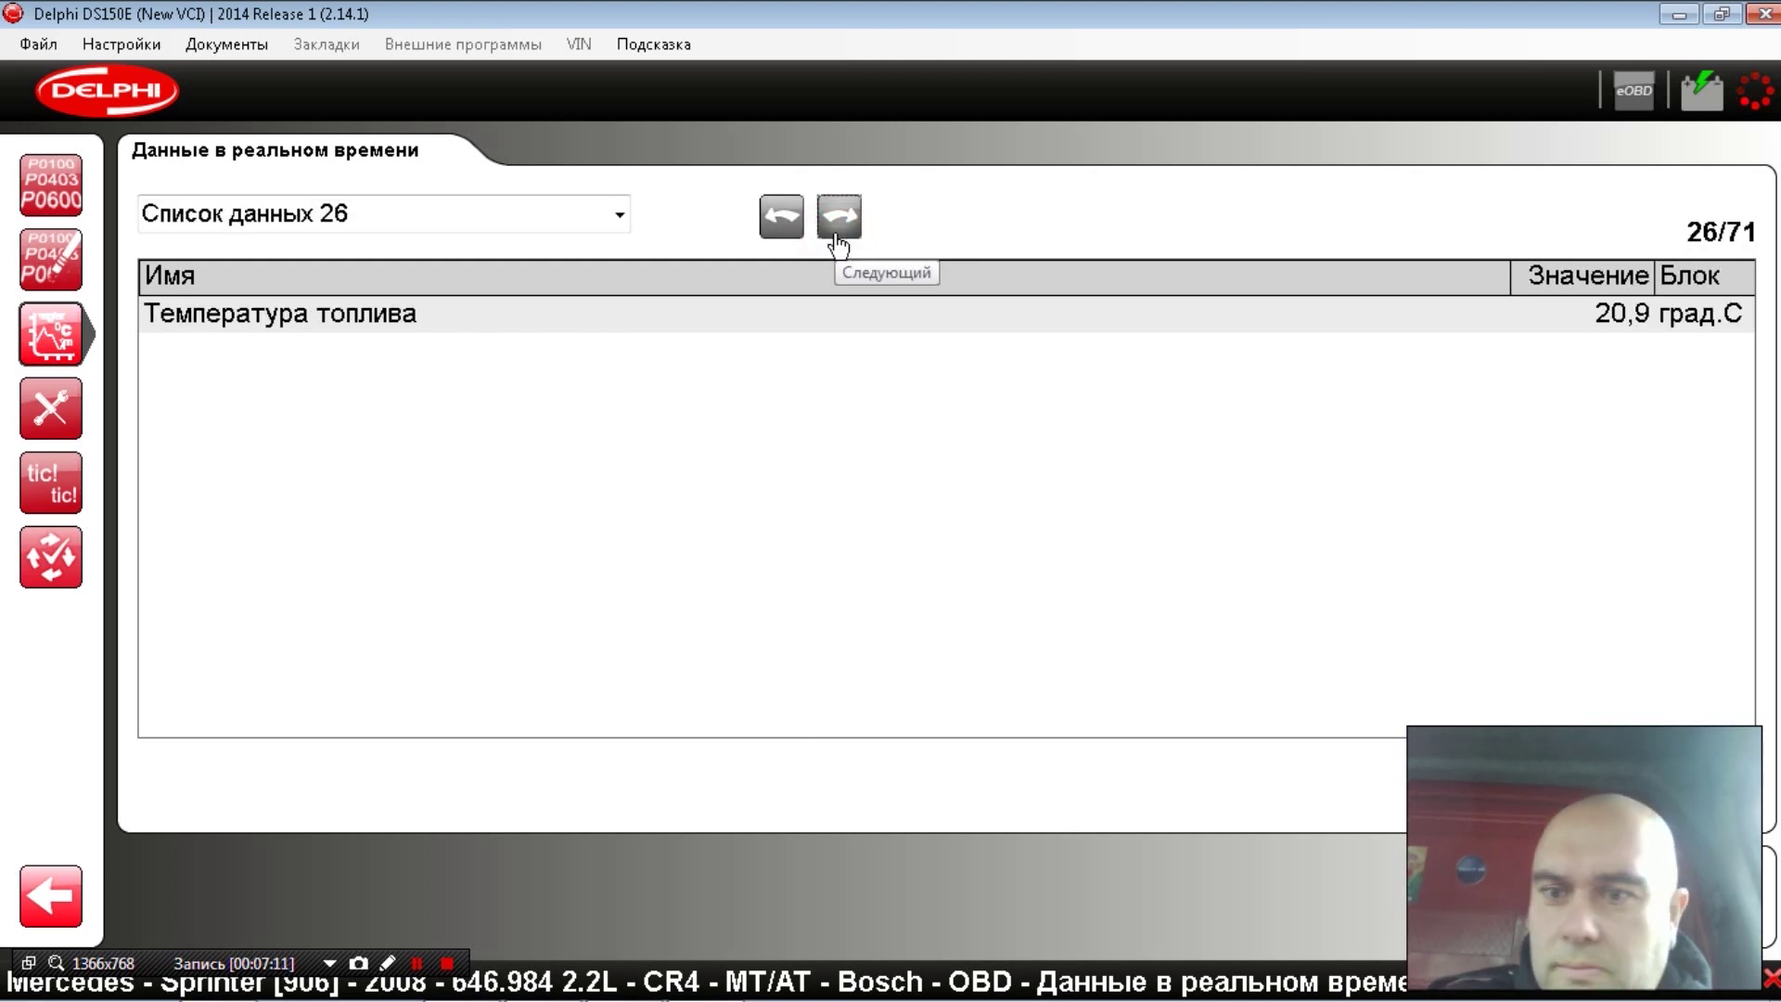
# - Go back to data lists 22 and 23 and compare the actual boost pressure with the specified boost pressure
pyautogui.click(786, 239)
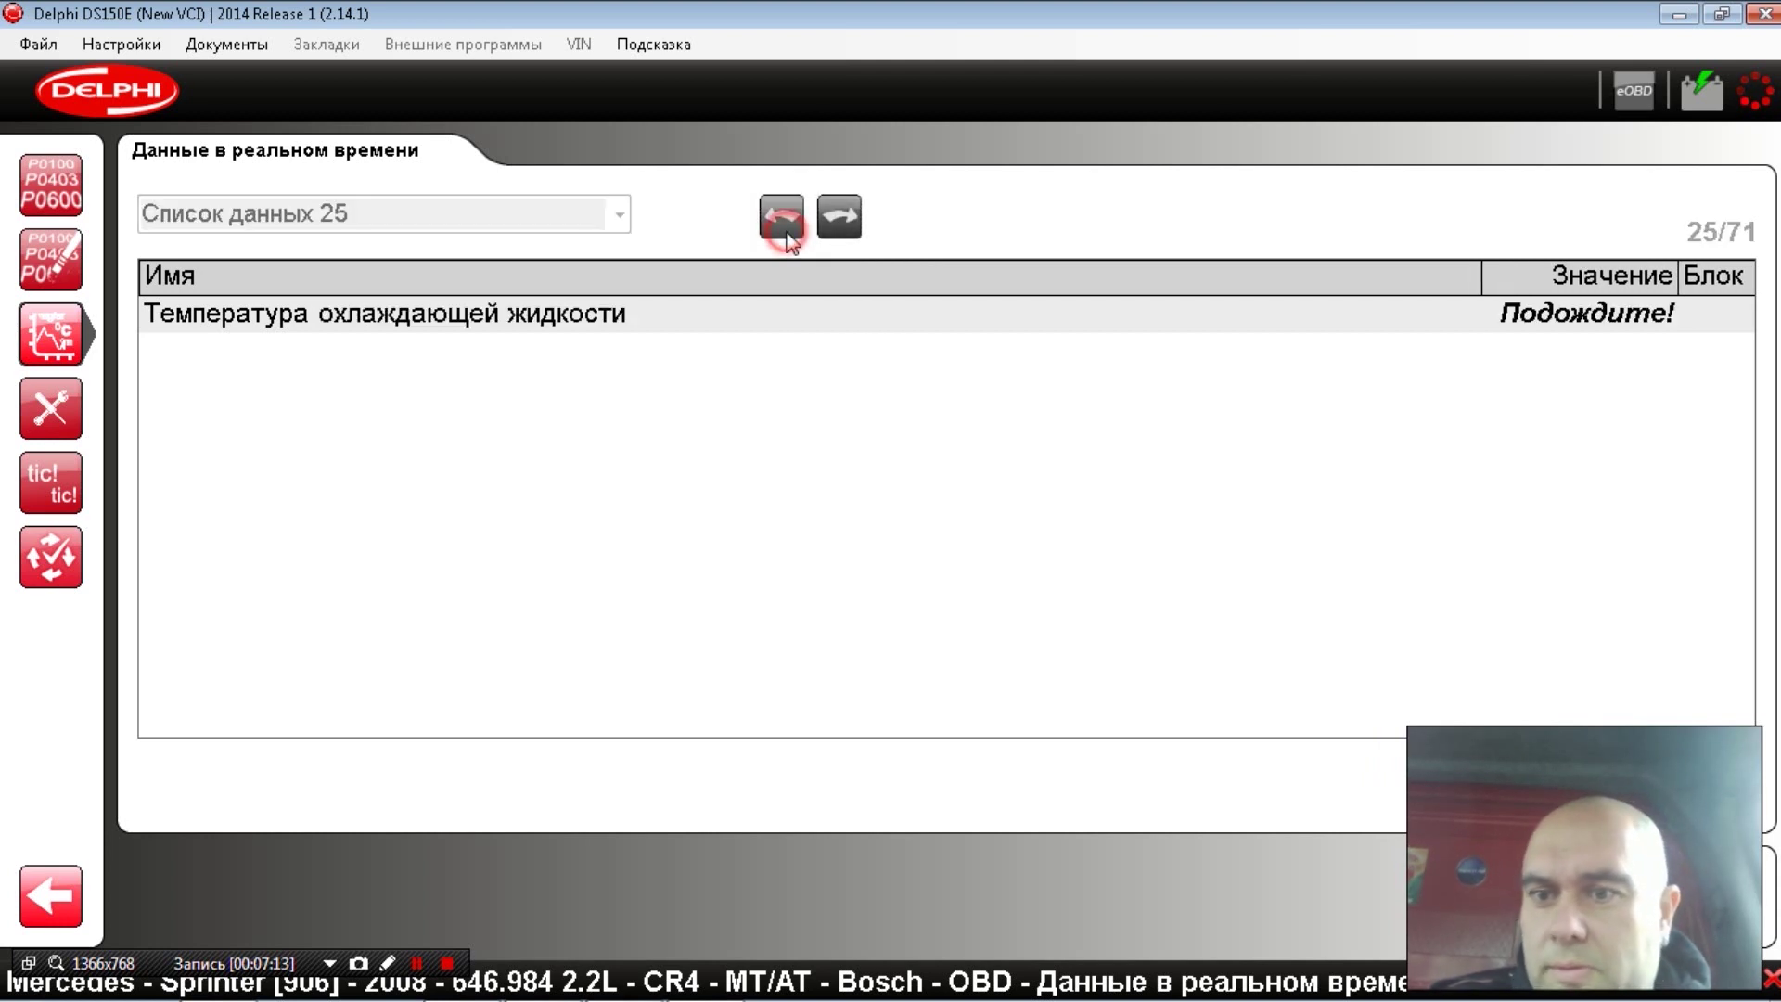
pyautogui.click(787, 239)
pyautogui.click(787, 239)
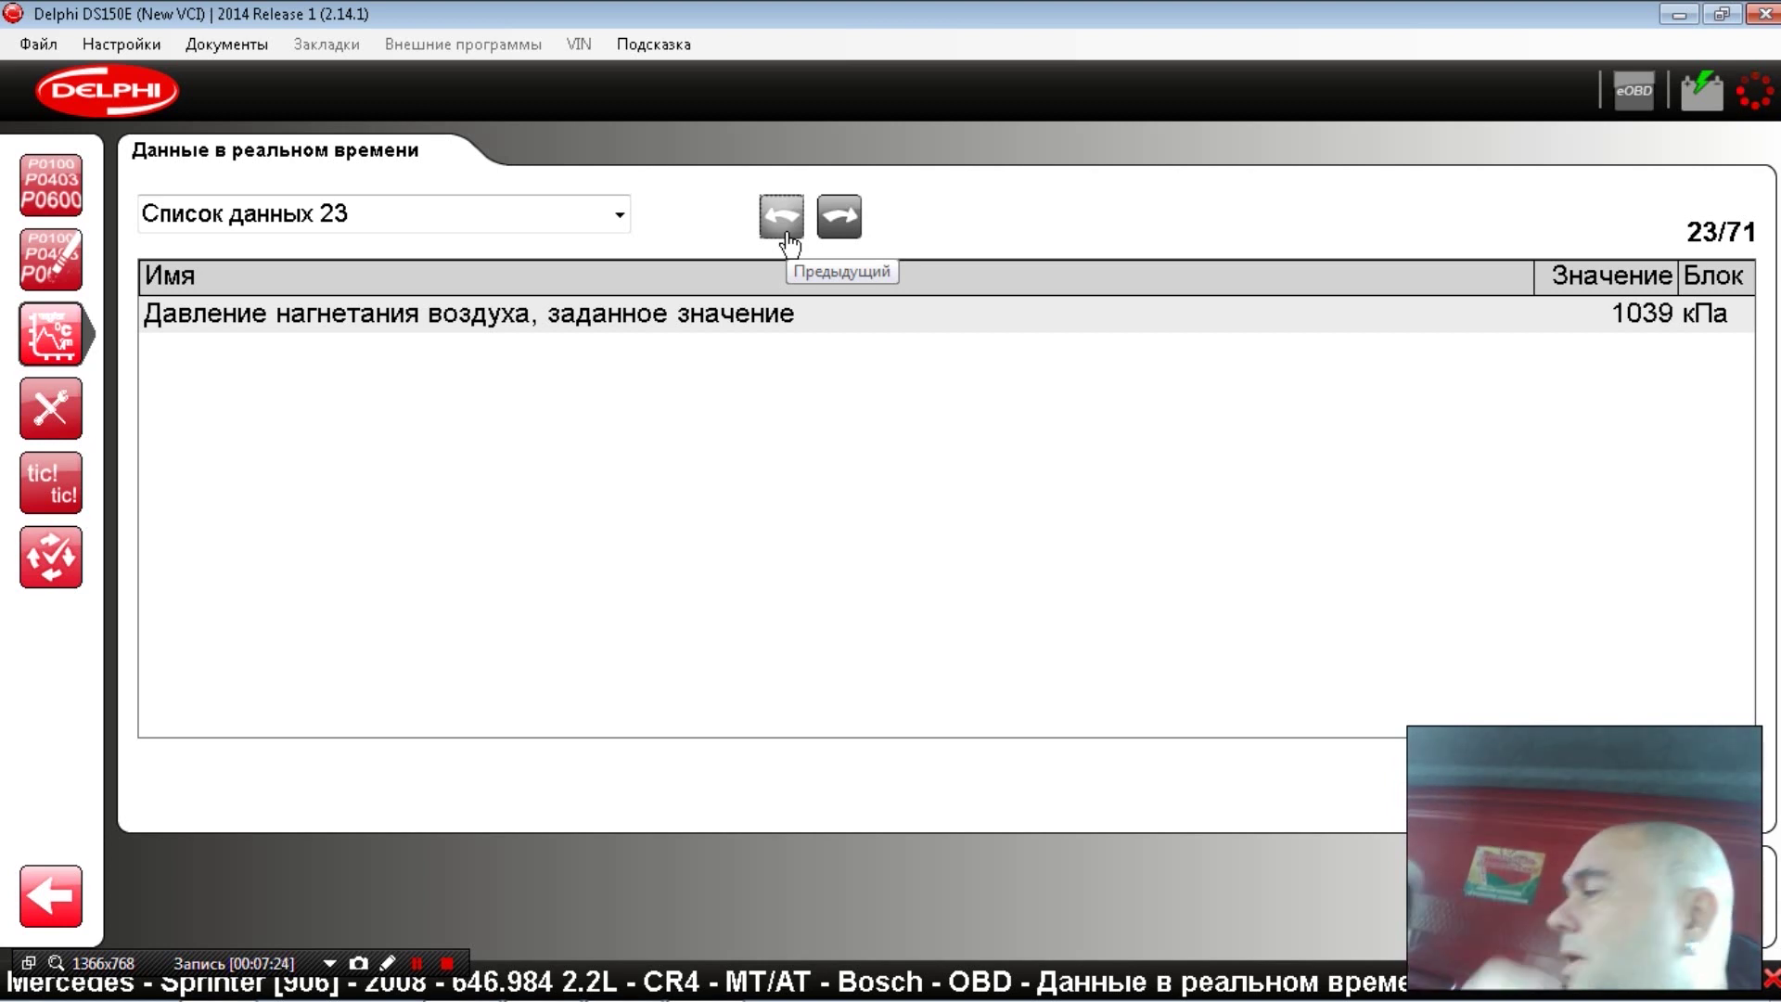
pyautogui.click(777, 232)
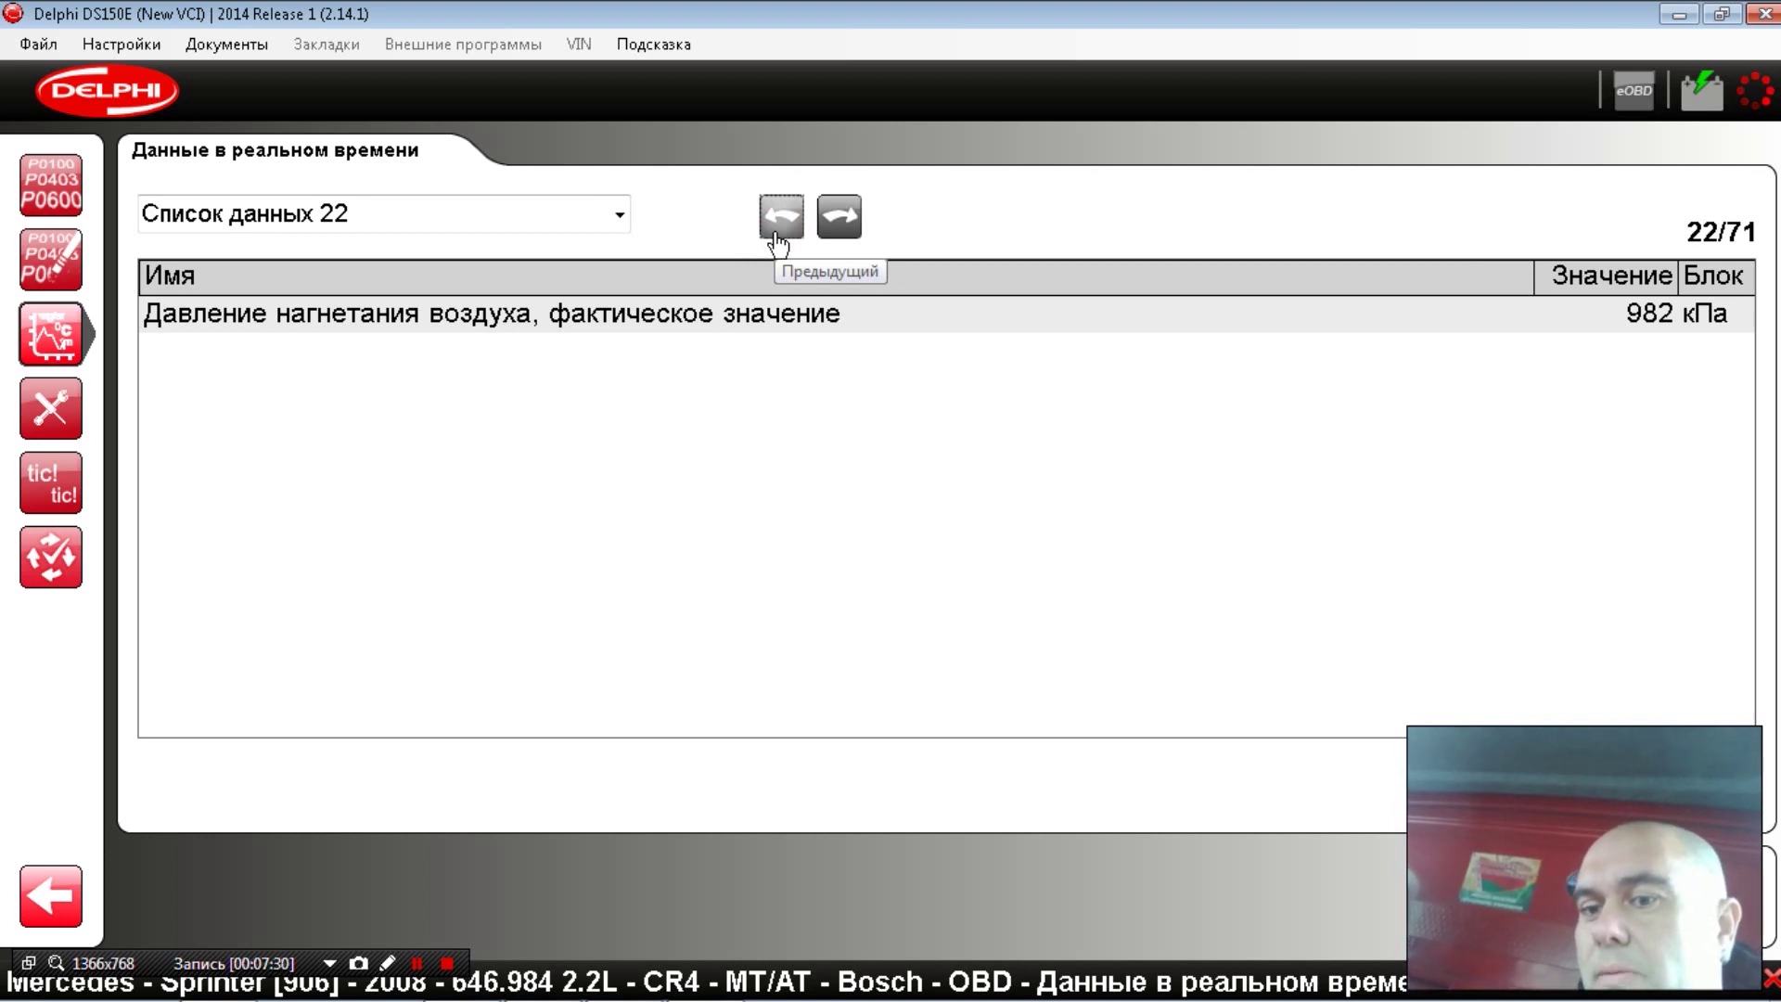
pyautogui.click(851, 217)
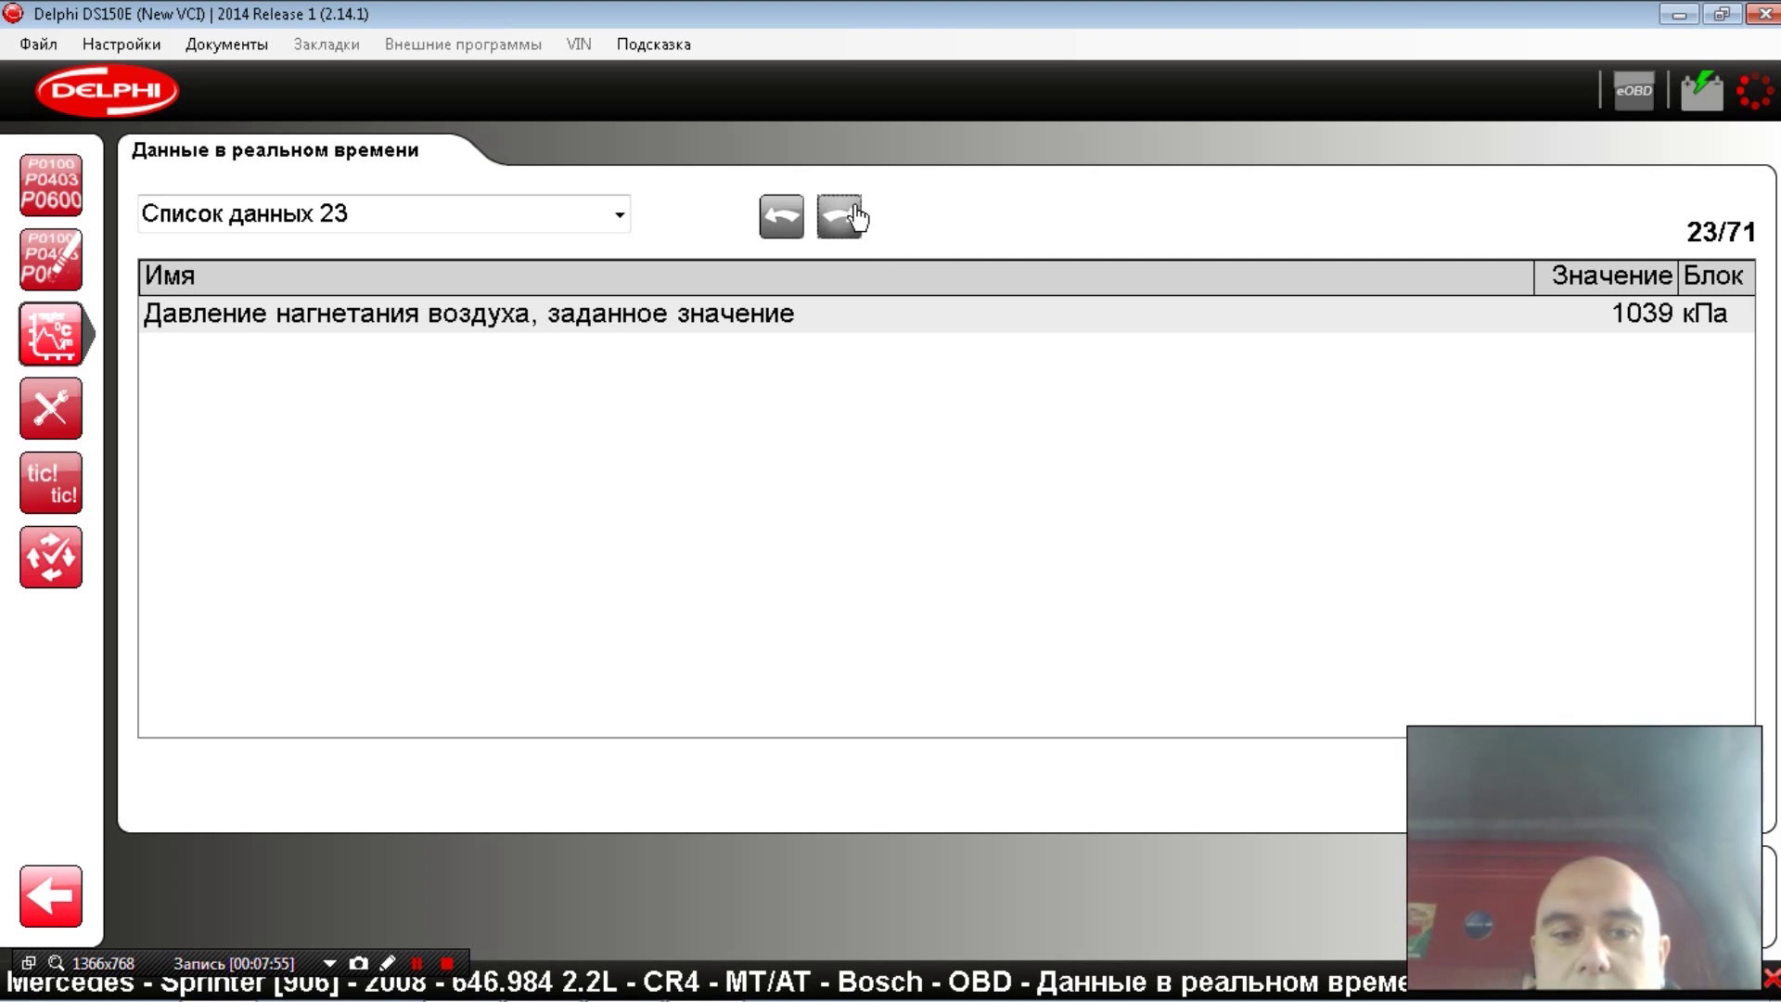
# - Advance from the specified boost pressure past engine speed and coolant temperature to the fuel temperature in data list 26
pyautogui.click(855, 216)
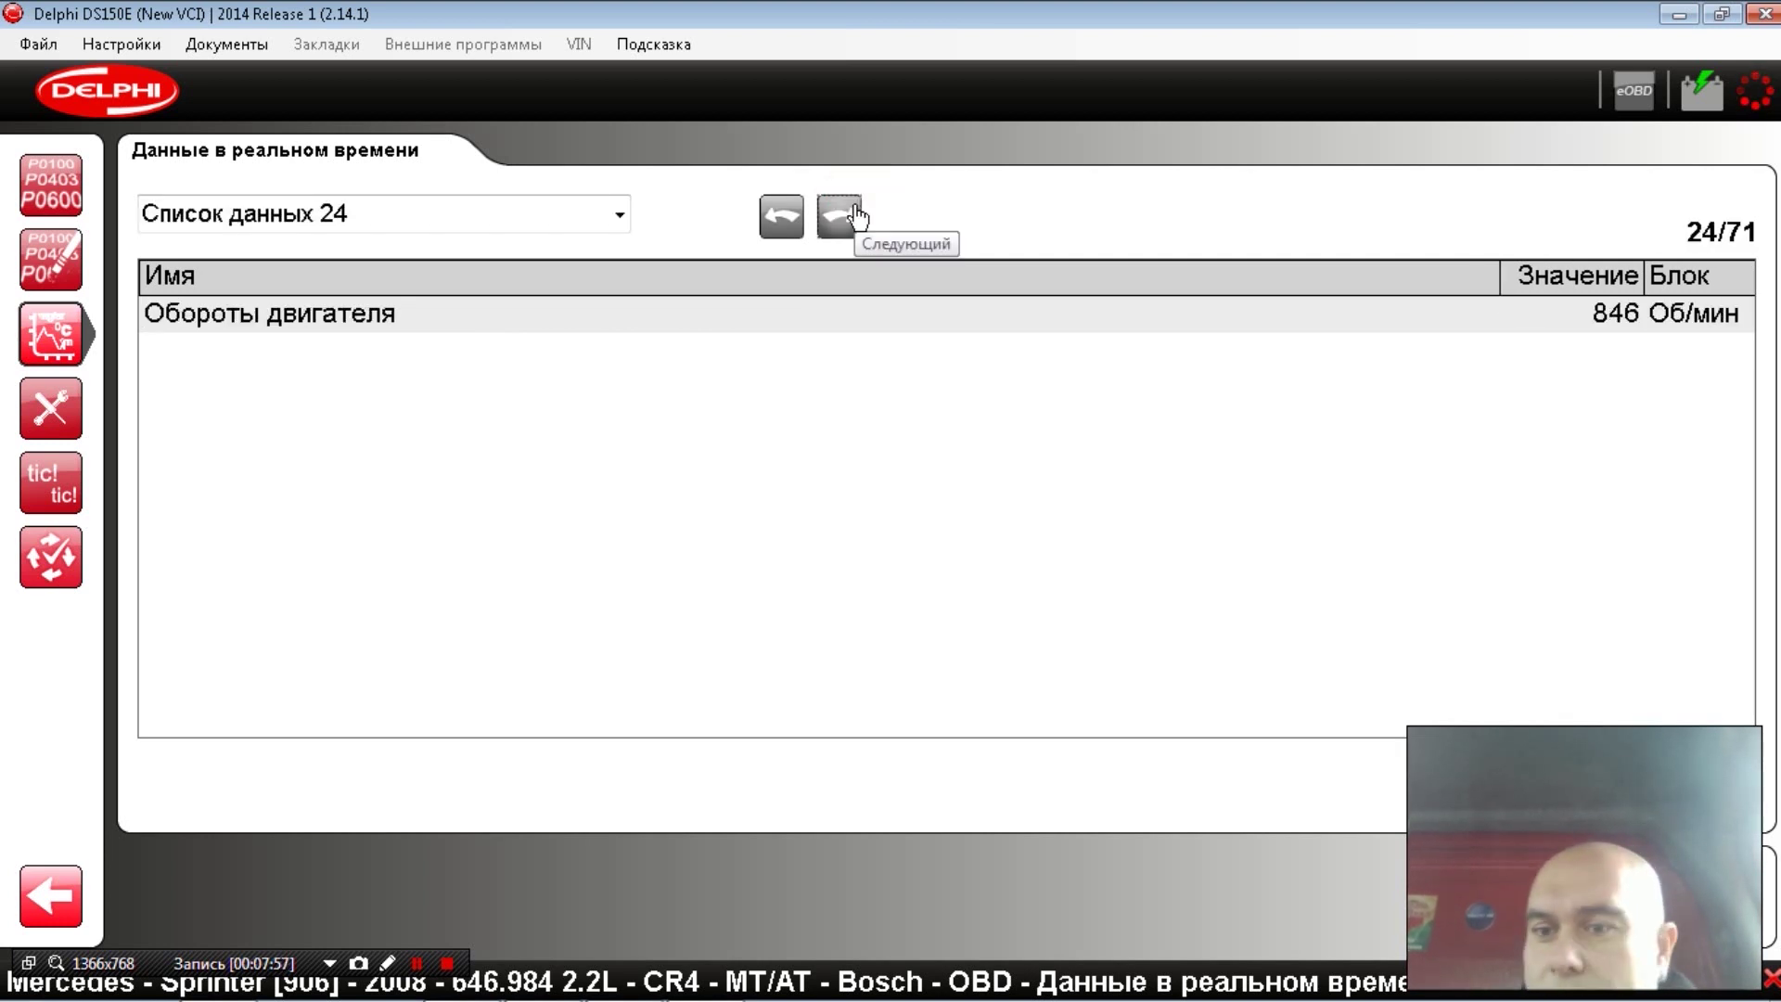
pyautogui.click(856, 212)
pyautogui.click(855, 216)
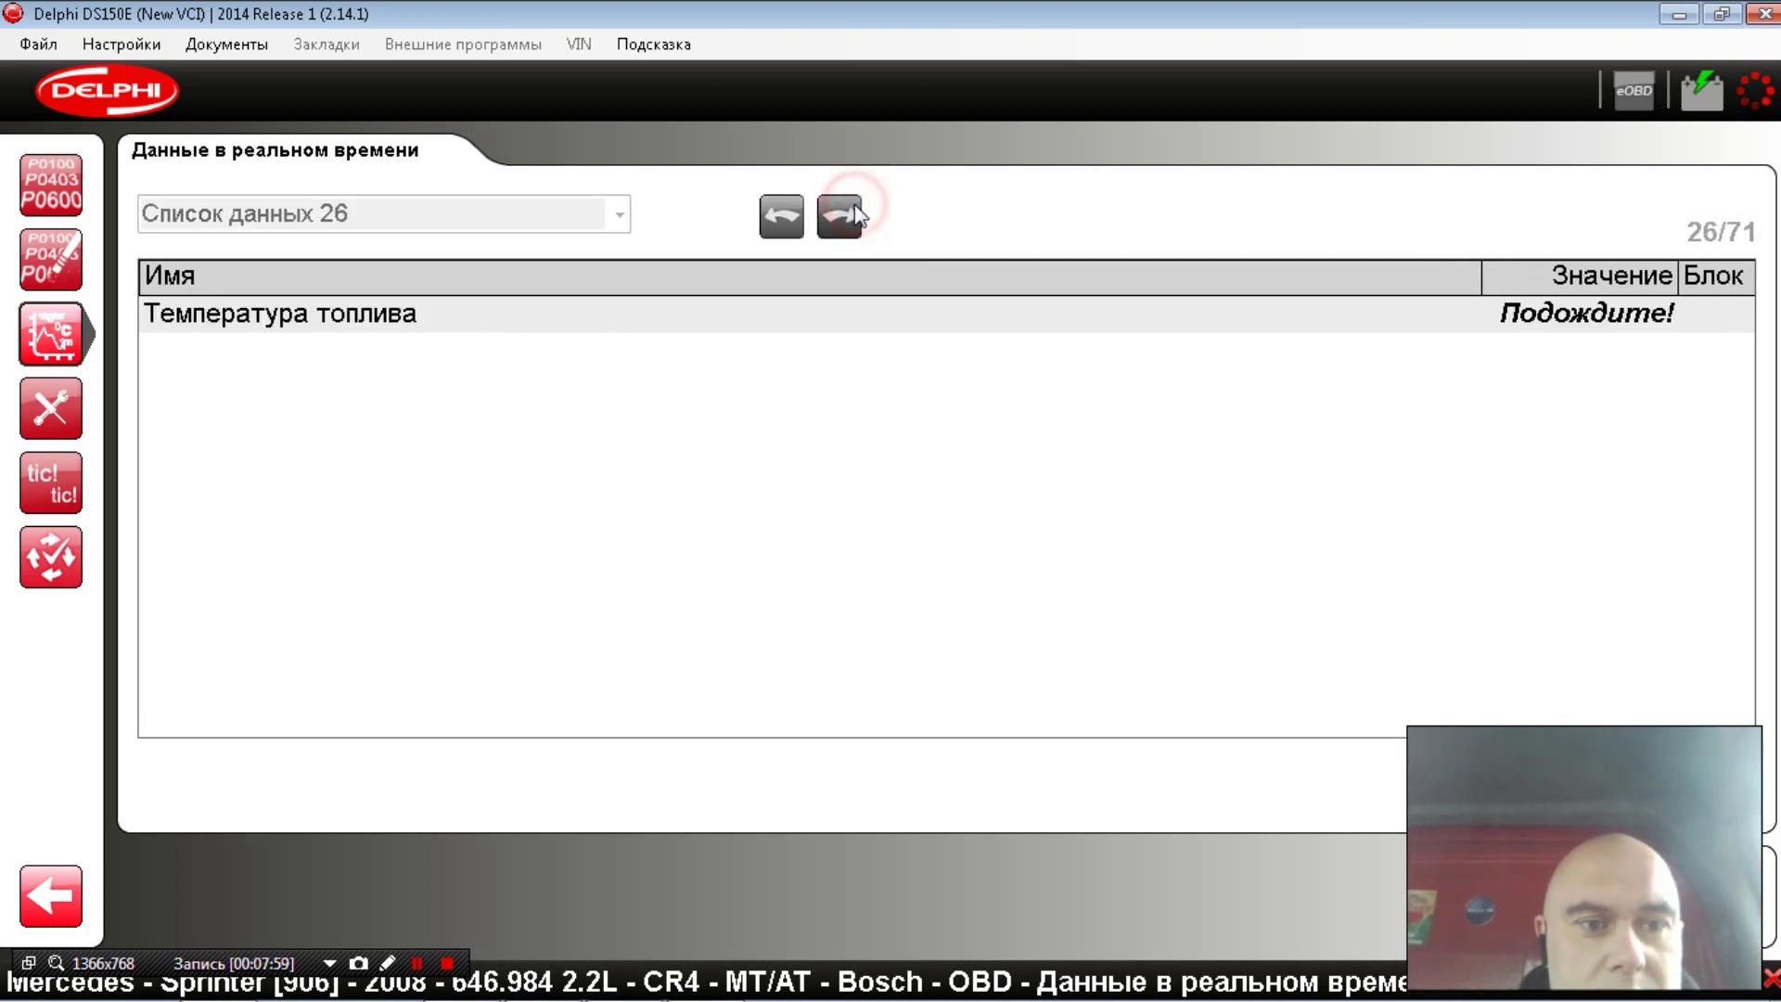